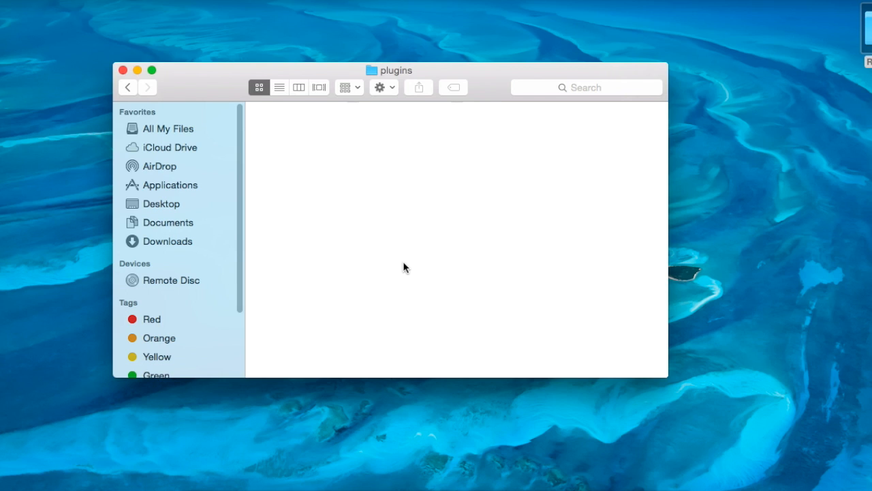
Step: Go back to the BungeeCord folder, clean up its icons by name and view the modules folder's contents
left_click(126, 88)
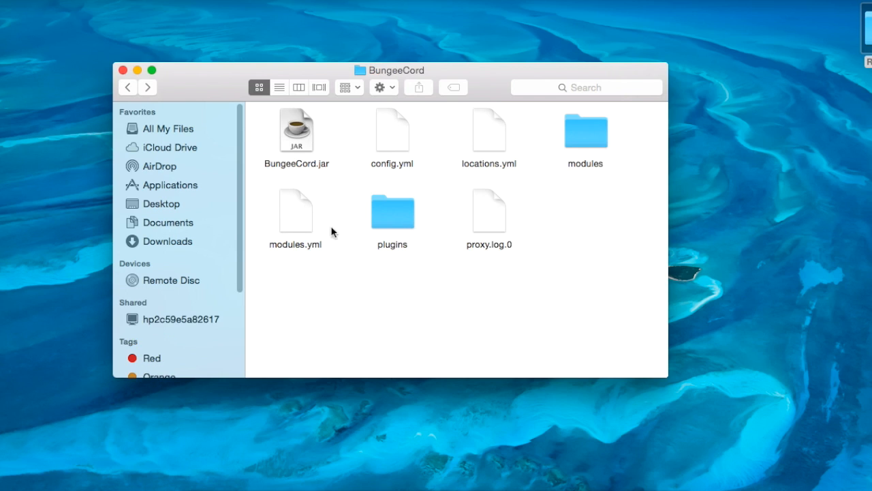
right_click(384, 289)
mouse_move(449, 369)
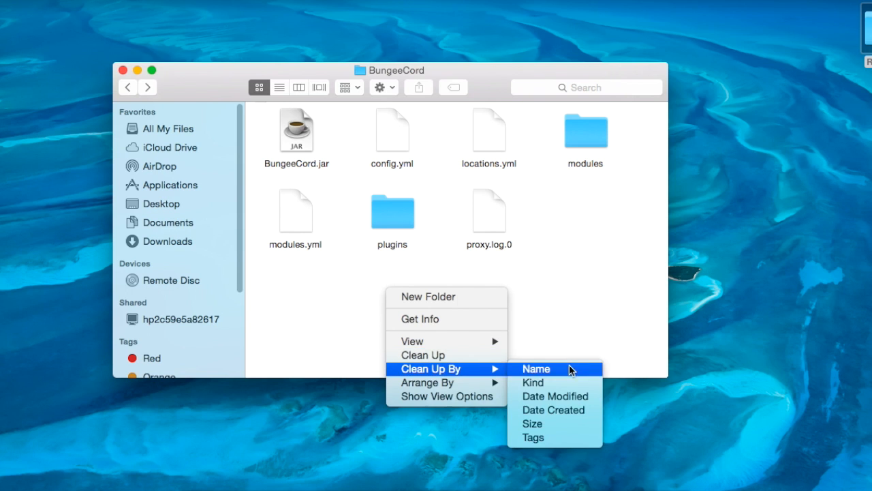
left_click(571, 368)
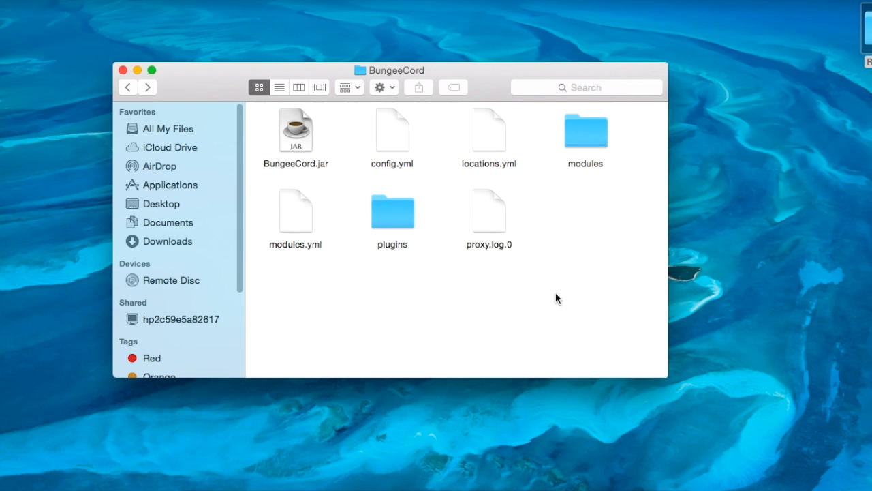
double_click(592, 141)
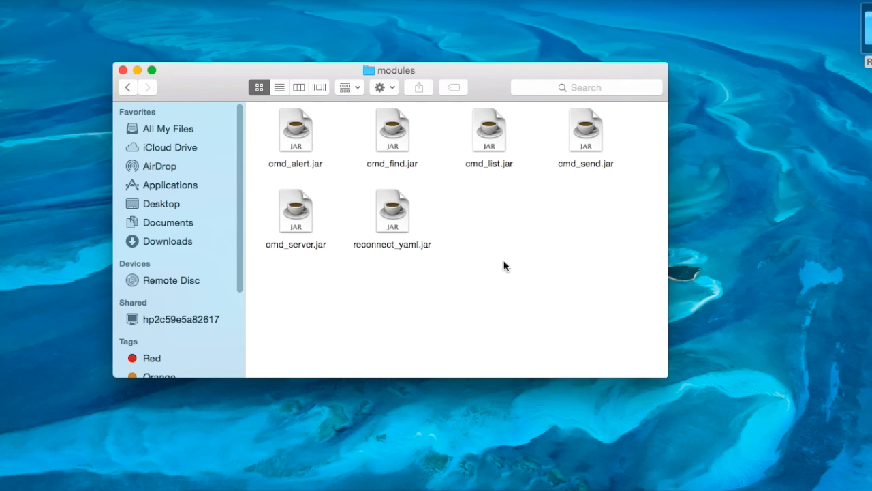
left_click(127, 87)
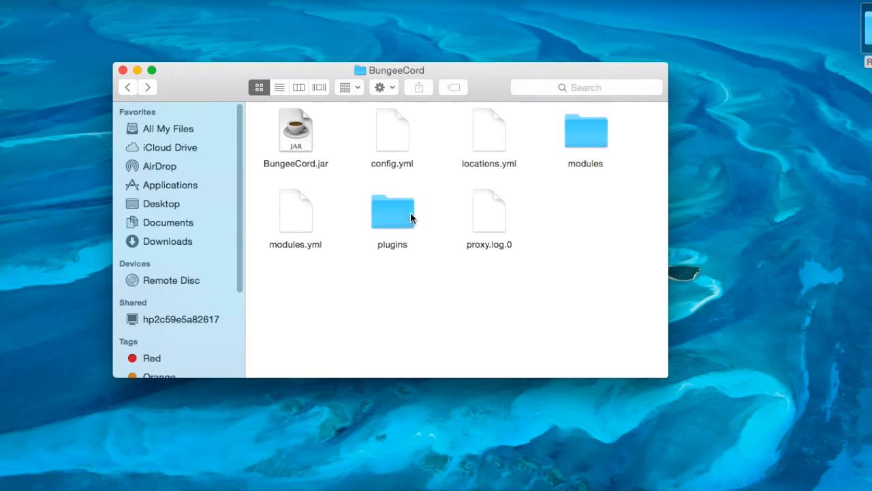
Step: Open the BungeeCord folder's config.yml in the code editor
right_click(376, 132)
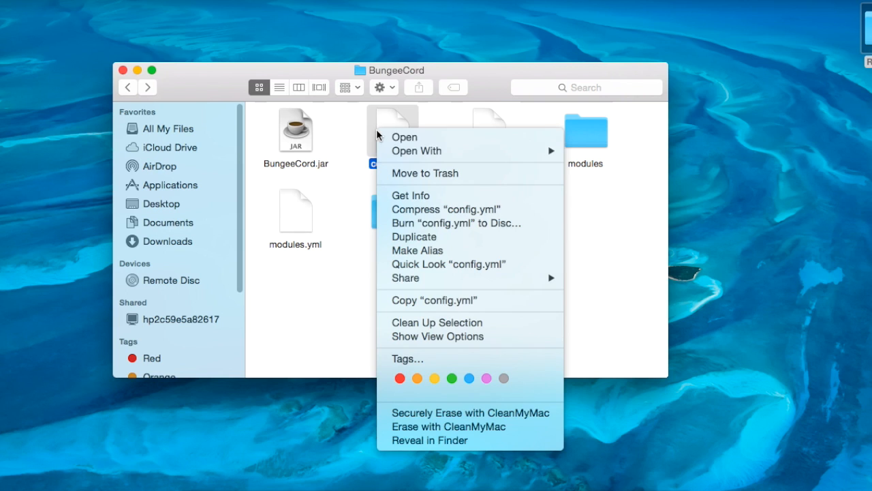
mouse_move(413, 150)
left_click(573, 190)
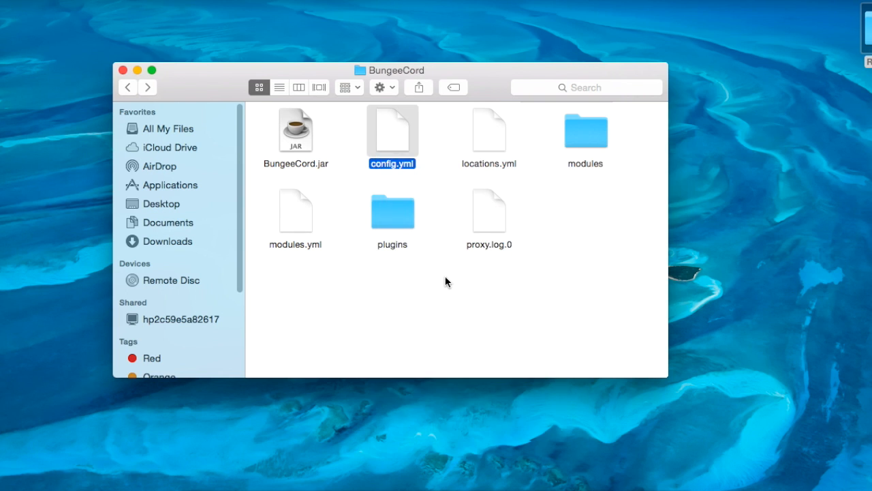
left_click_drag(385, 111, 347, 29)
left_click(205, 29)
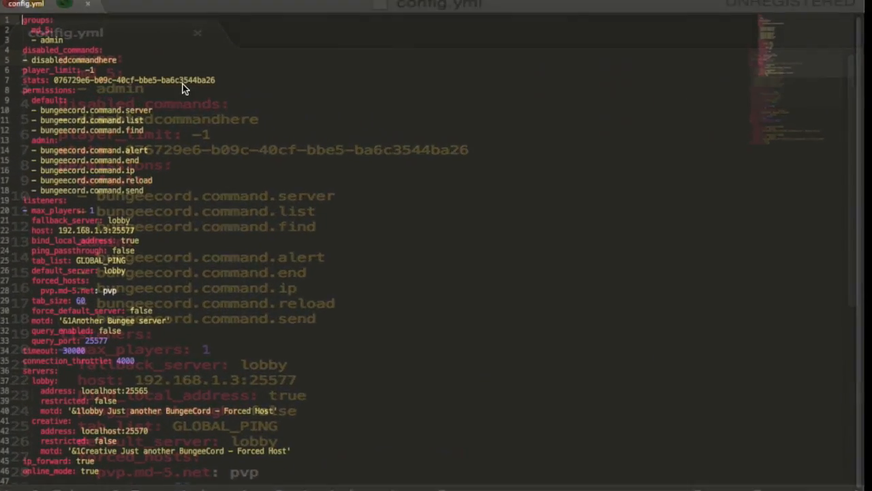
Step: Move and enlarge the config.yml editor window so it fills the whole screen
left_click(0, 7)
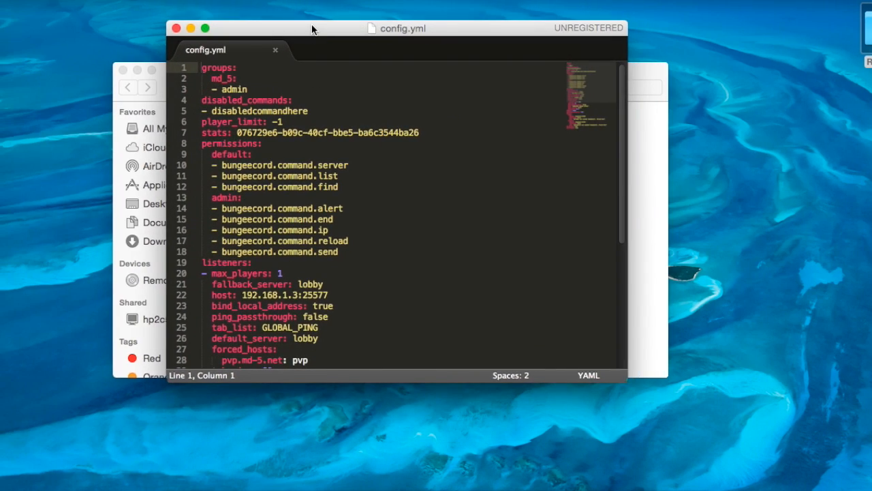
left_click_drag(312, 29, 87, 12)
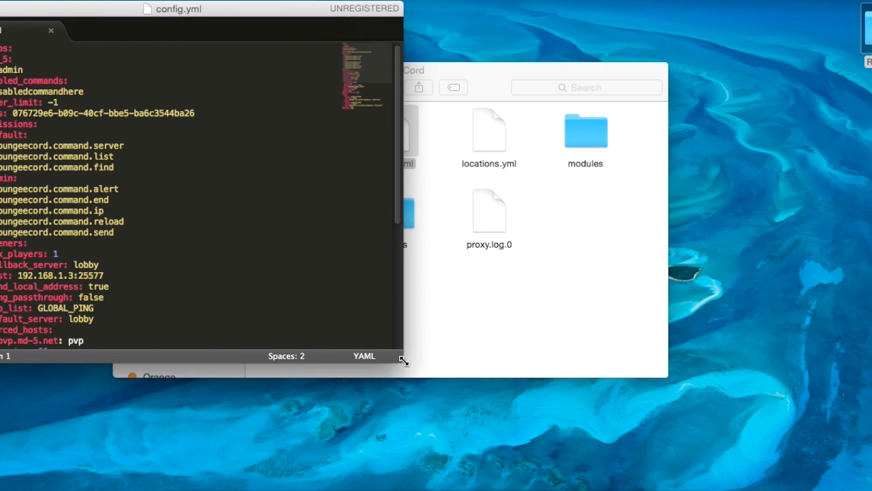
left_click_drag(402, 361, 871, 489)
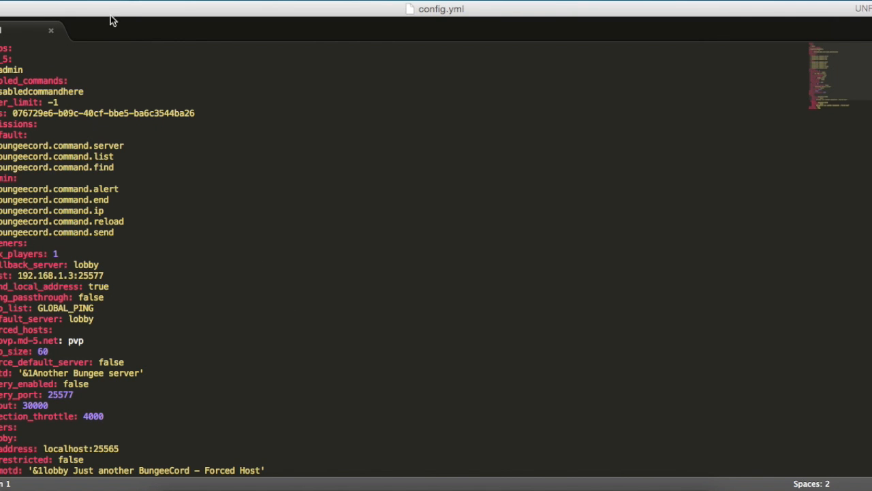
left_click_drag(111, 2, 111, 0)
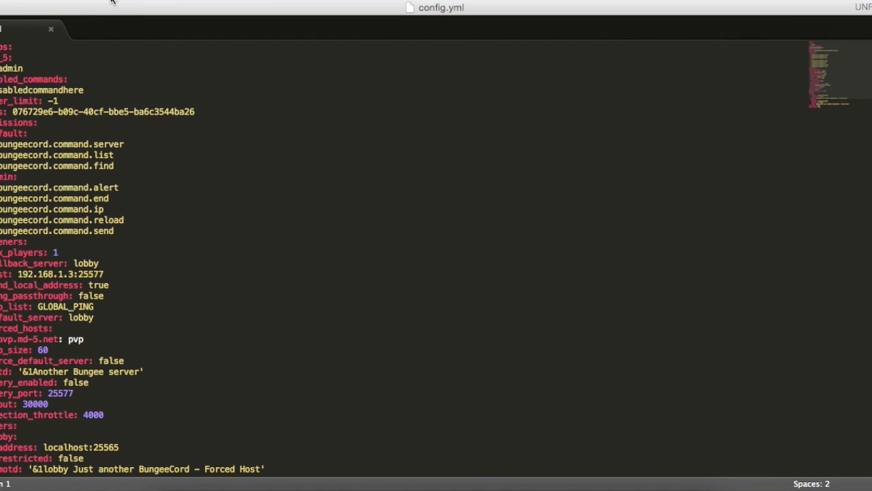
Step: Rename the md_5 entry under groups to lightpower26, keeping its admin group
key("Tab")
key("BackSpace")
left_click(7, 57)
key("BackSpace")
key("BackSpace")
key("BackSpace")
key("BackSpace")
type("lightpower")
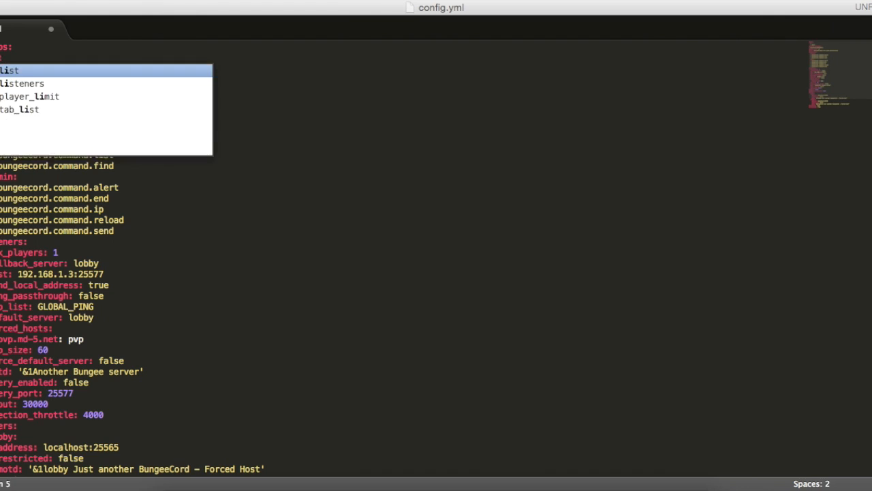
type("26:")
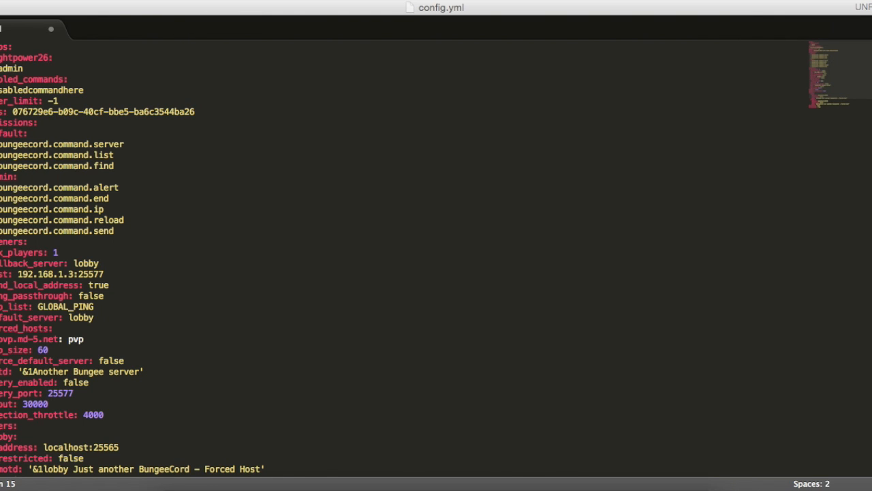
Step: Add a second entry under groups for PoppaGanza with the admin group
left_click(24, 68)
key("Return")
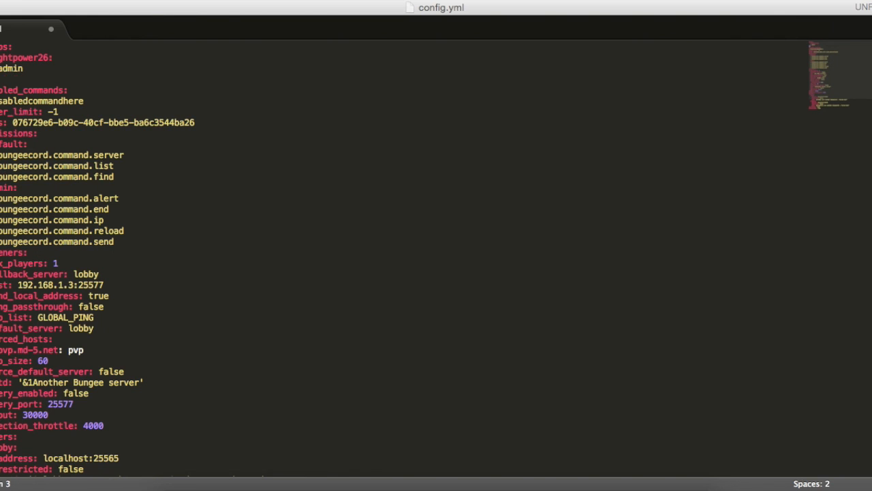
type("PoppaGanza")
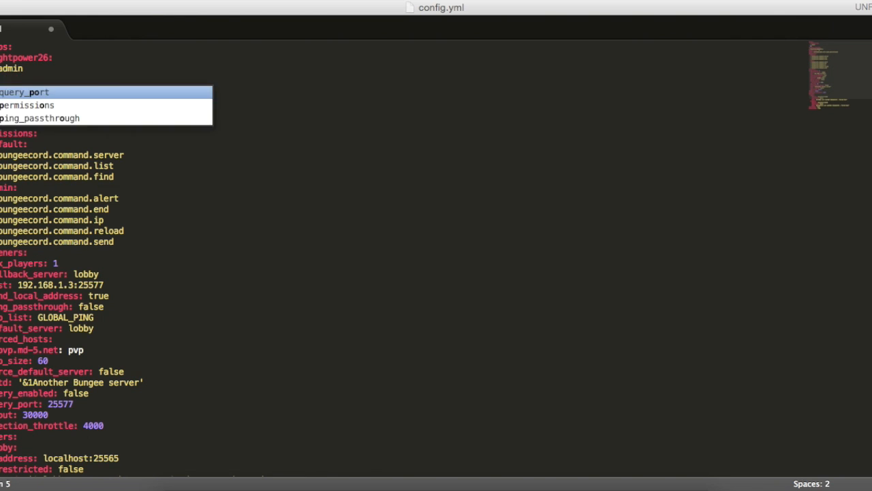
type(":")
key("Return")
type("- ad")
key("Return")
key("Return")
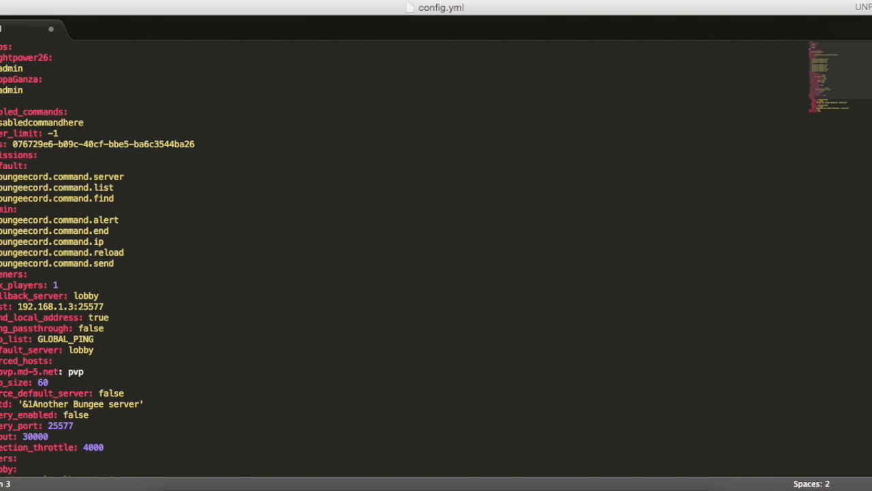
type("Creeperslayer80")
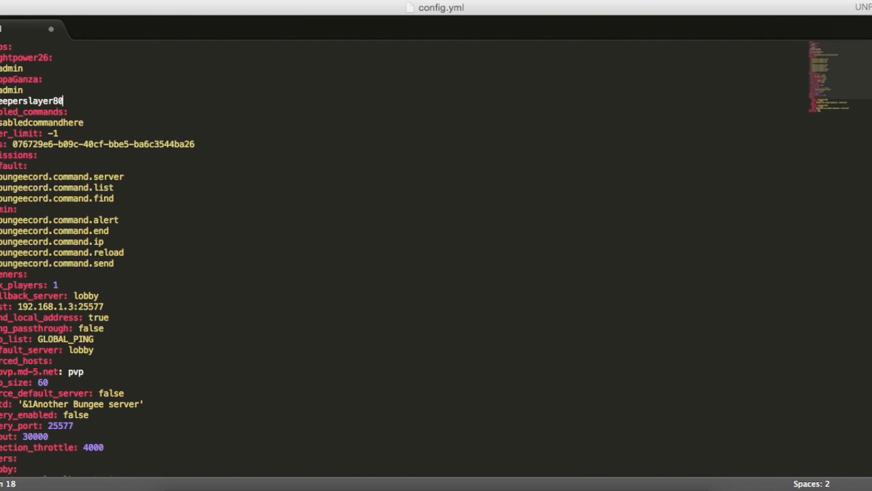
type(":")
key("Return")
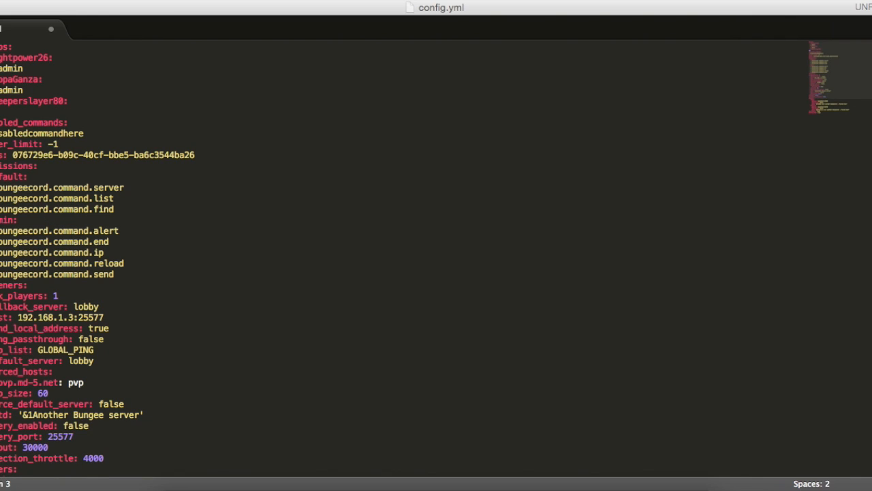
type("nobody")
key("BackSpace")
key("BackSpace")
left_click_drag(19, 112, 0, 79)
key("BackSpace")
key("BackSpace")
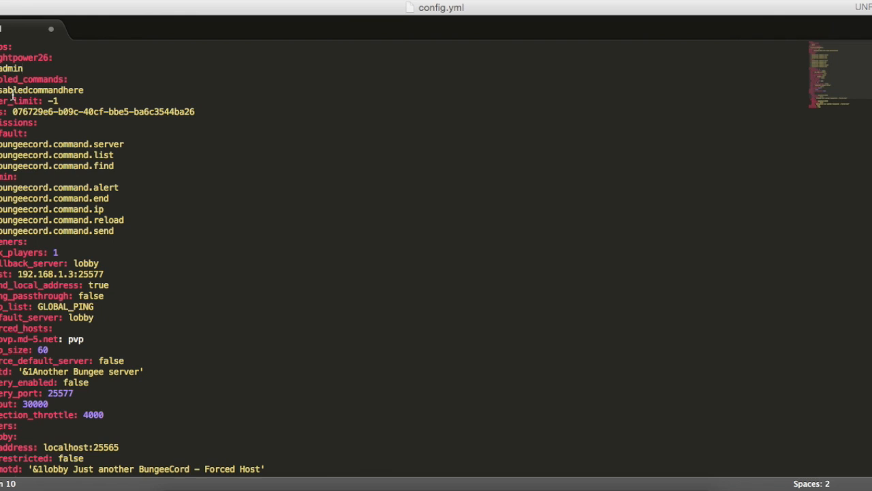
Step: Examine the admin group assignment and the start of the default permissions, including the bungeecord.command.server line
left_click_drag(23, 69, 2, 74)
left_click(21, 69)
left_click(19, 135)
left_click(53, 128)
left_click(42, 67)
left_click(32, 133)
left_click_drag(1, 144, 136, 147)
left_click(137, 144)
type(".")
key("Escape")
key("BackSpace")
type("/serve")
key("BackSpace")
key("BackSpace")
key("BackSpace")
key("BackSpace")
key("BackSpace")
key("BackSpace")
key("BackSpace")
Step: Examine the default group's bungeecord.command.list and bungeecord.command.find permissions
left_click(126, 154)
mouse_move(128, 154)
left_mouse_down()
mouse_move(3, 156)
mouse_move(117, 154)
left_mouse_up()
mouse_move(116, 155)
left_mouse_down()
mouse_move(1, 156)
mouse_move(106, 145)
mouse_move(133, 157)
left_mouse_up()
left_click_drag(135, 152, 120, 166)
left_click(123, 151)
left_click(120, 154)
left_click_drag(148, 165, 223, 165)
left_click(129, 156)
key("Down")
Step: Go through the admin group's alert, end, ip, reload and send permissions one by one
left_click_drag(119, 187, 1, 188)
left_click(120, 187)
left_click_drag(118, 199, 234, 203)
left_click(156, 199)
key("Down")
left_click(138, 222)
left_click(129, 212)
key("Down")
key("Right")
key("Right")
key("Right")
key("Right")
left_click(145, 229)
key("super+shift+Left")
left_click(143, 232)
key("Up")
key("Down")
Step: Set max_players in the listeners section to 20
left_click(89, 255)
scroll(82, 252, "down", 3)
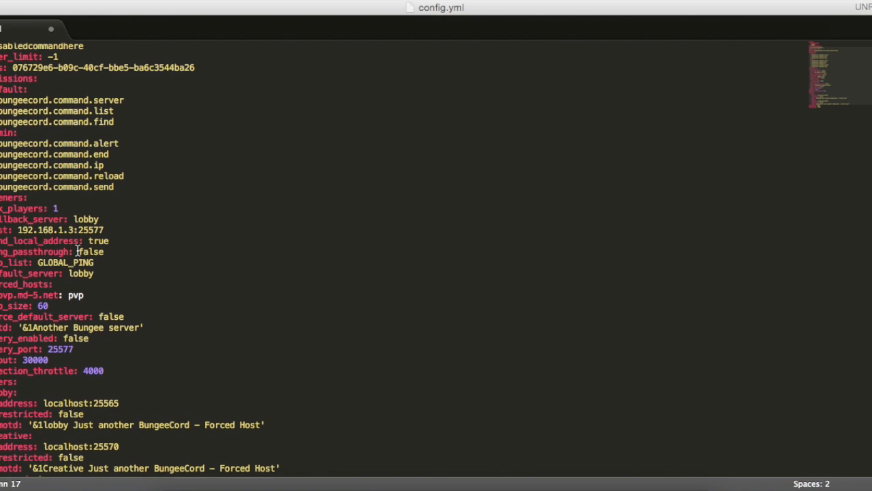
scroll(78, 250, "up", 3)
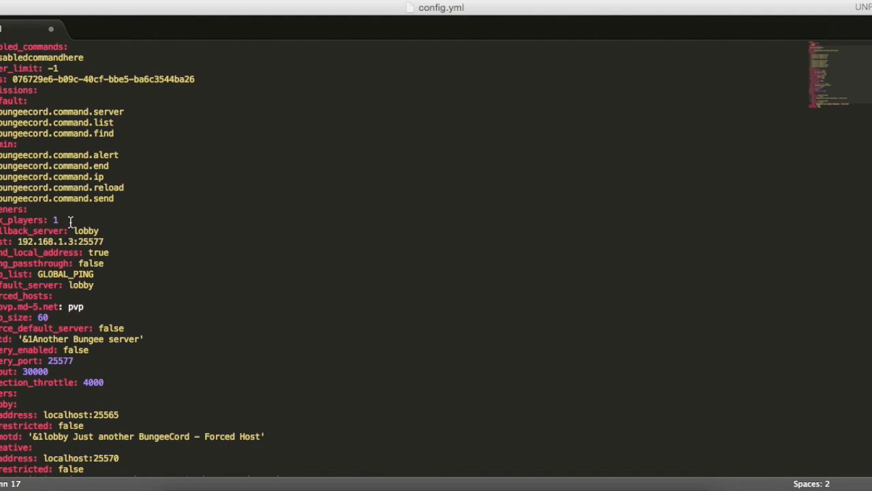
key("BackSpace")
type("20")
scroll(24, 96, "up", 2)
left_click(70, 103)
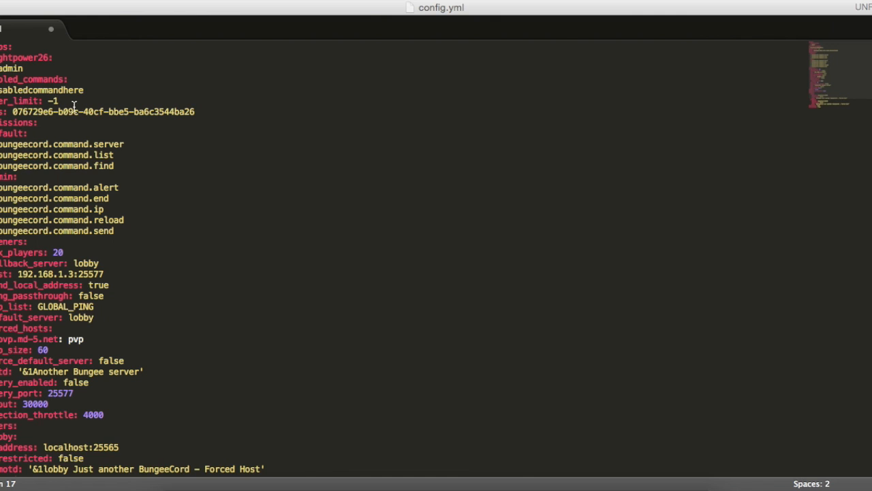
Step: Re-enter lobby as the listener's fallback_server
scroll(162, 229, "down", 3)
scroll(162, 229, "down", 1)
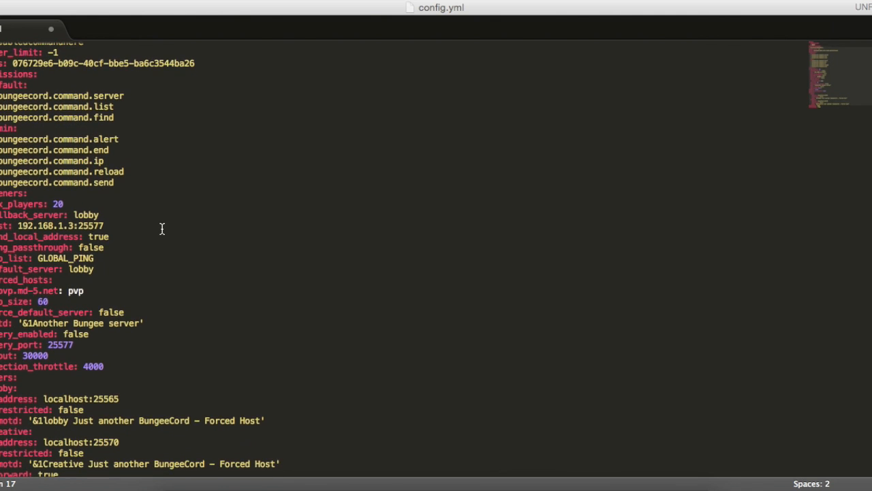
left_click(109, 215)
key("BackSpace")
key("BackSpace")
key("BackSpace")
key("BackSpace")
key("BackSpace")
type("lo")
key("Return")
Step: Replace the IP address in the listener's host setting with 0.0.0.0, keeping port 25577
left_click(114, 222)
left_click_drag(114, 222, 132, 236)
left_click(129, 224)
left_click_drag(75, 226, 19, 226)
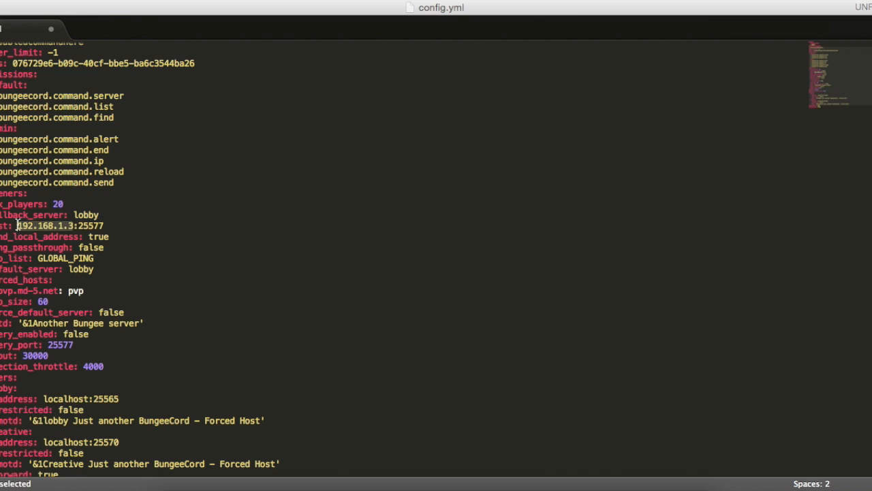
type("0.0.0.0")
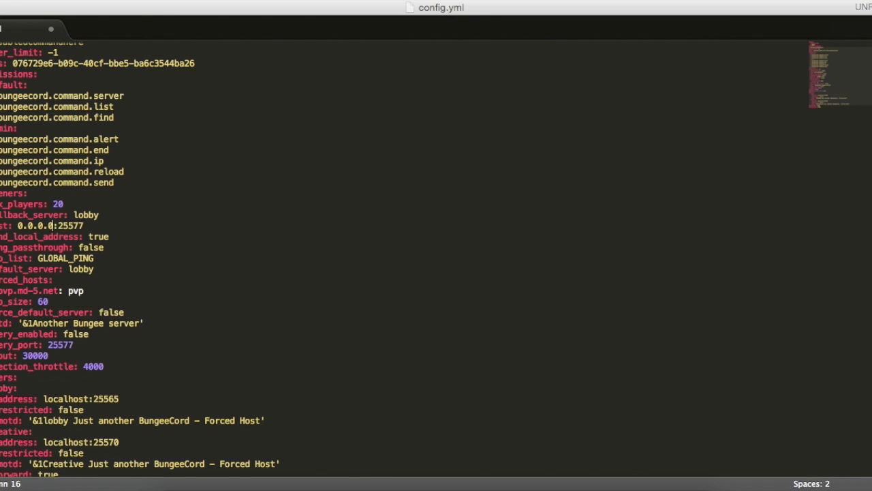
Step: Set the listener's host IP to 192.168.1.3, taken from the Wi-Fi details in System Preferences, and close the preferences
key("BackSpace")
key("BackSpace")
key("BackSpace")
key("BackSpace")
key("BackSpace")
key("BackSpace")
key("BackSpace")
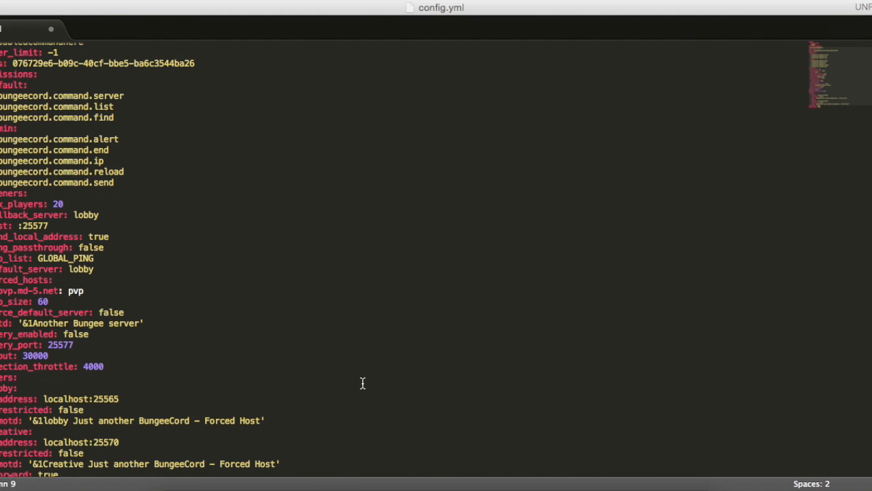
left_click(325, 471)
left_click(410, 259)
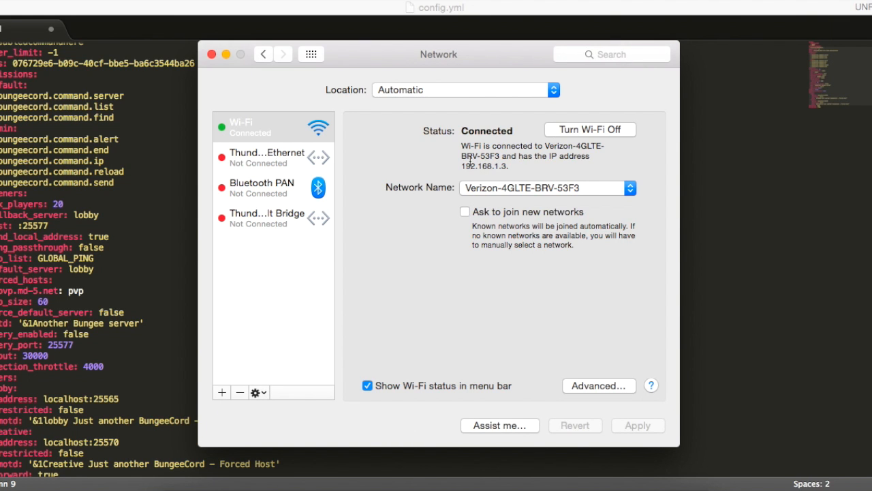
left_click_drag(510, 166, 460, 166)
left_click(71, 204)
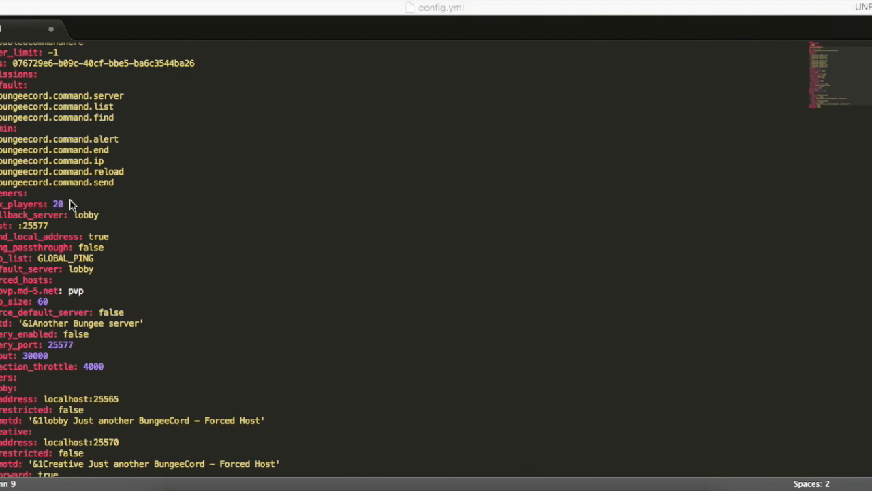
type("192.168.1.3")
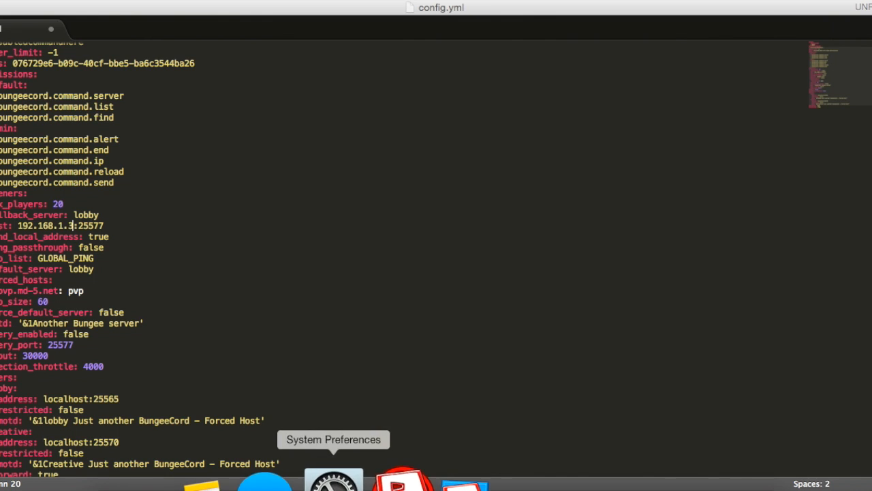
left_click(329, 477)
left_click(212, 55)
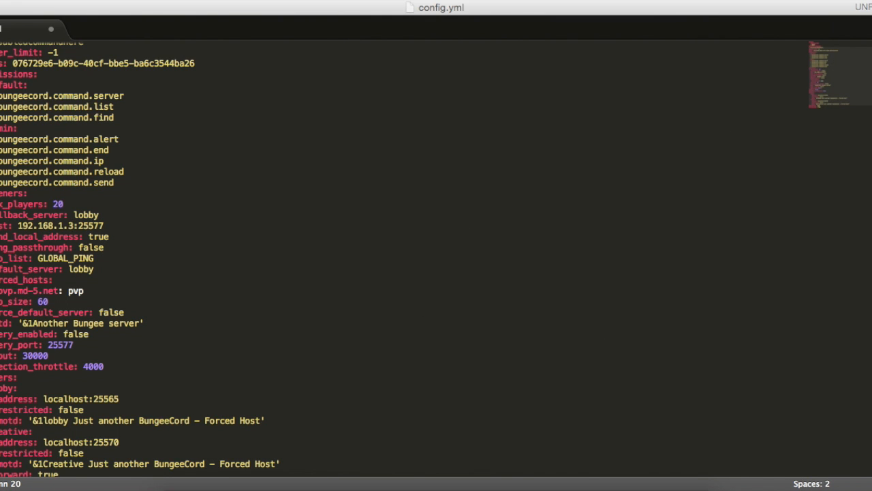
Step: Open a Terminal window and enter the ipconfig command at the prompt
key("super+space")
type("termi")
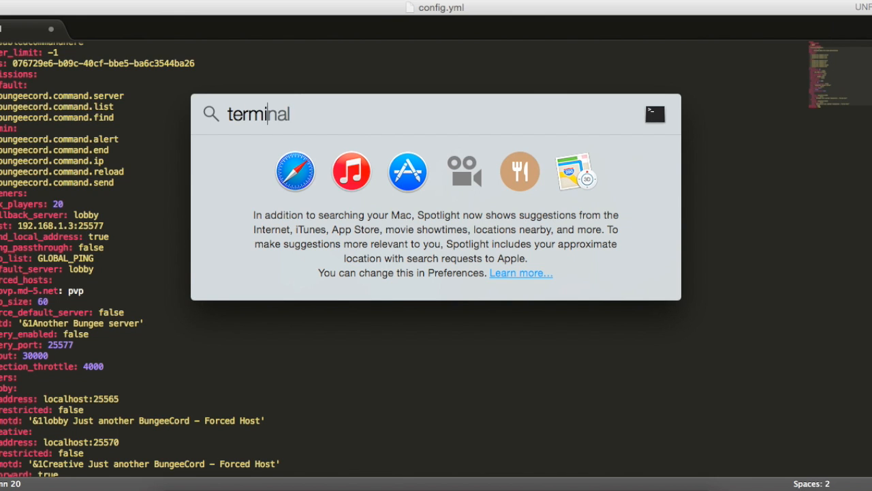
key("Return")
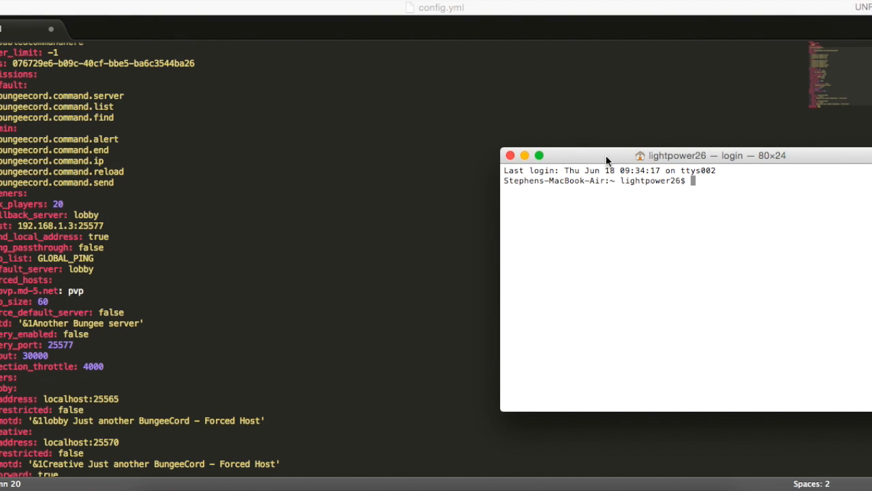
left_click_drag(606, 160, 311, 119)
type("ipconfig")
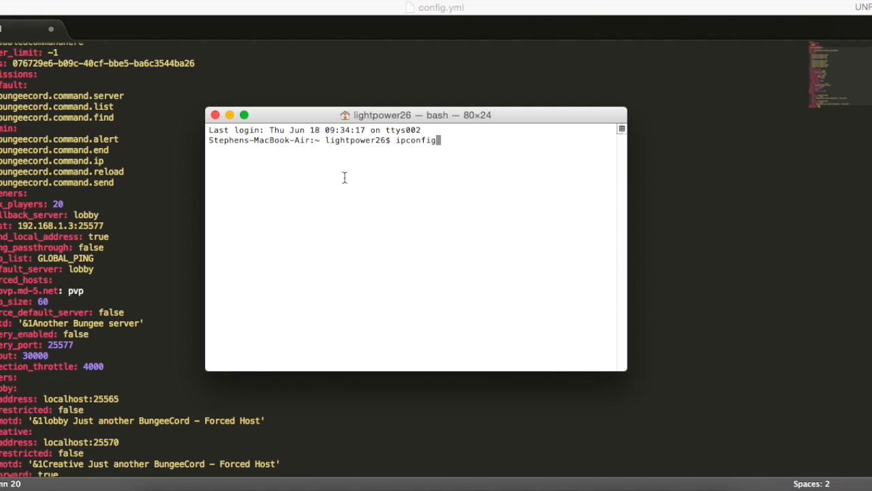
left_click(216, 114)
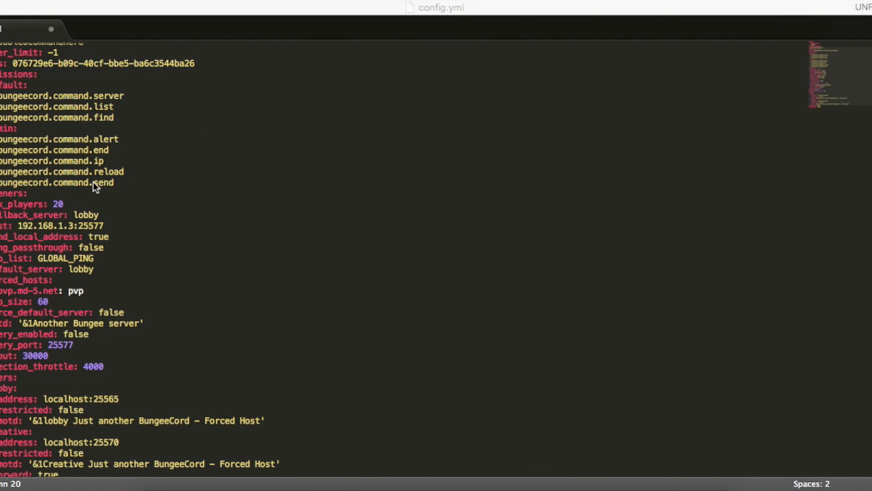
Step: Review the listener's host, bind_local_address, ping_passthrough, tab_list, default_server and forced_hosts settings
left_click(78, 234)
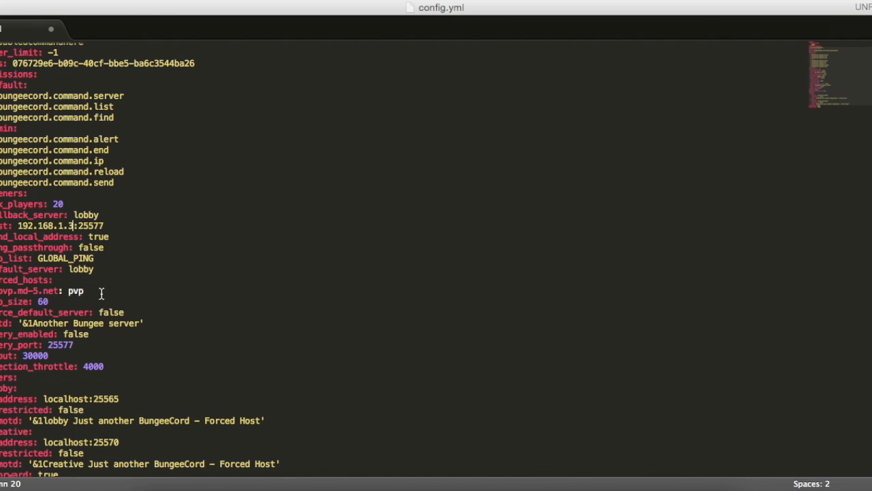
left_click(121, 239)
key("Down")
left_click(109, 269)
mouse_move(107, 258)
left_mouse_down()
mouse_move(53, 257)
mouse_move(114, 261)
left_mouse_up()
key("Up")
key("Down")
key("Left")
key("Left")
key("Left")
key("Left")
key("Left")
key("Right")
key("Right")
key("Right")
key("Right")
key("Right")
left_click(73, 279)
left_click(102, 292)
mouse_move(58, 292)
left_mouse_down()
mouse_move(0, 293)
mouse_move(52, 288)
left_mouse_up()
left_click(54, 279)
Step: Add the line lobby.lapislabsserver.com: lobby below the pvp entry under forced_hosts
left_click(101, 293)
key("Return")
type("lobby.")
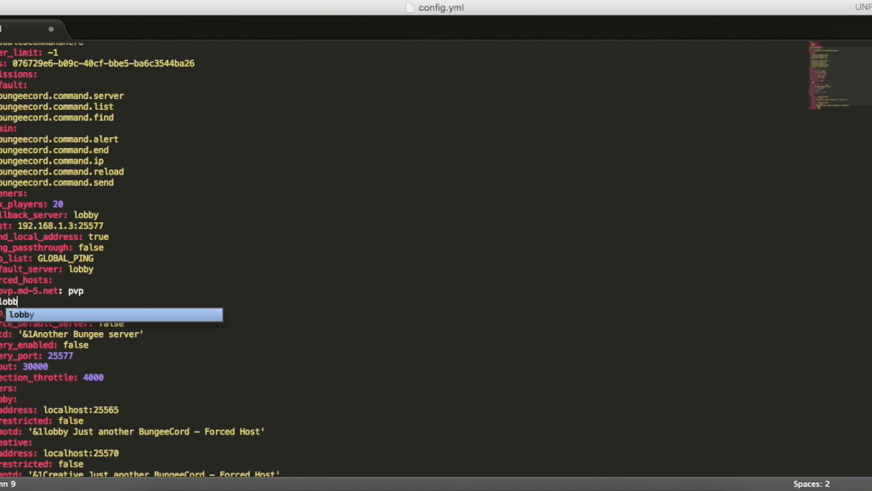
type("lap")
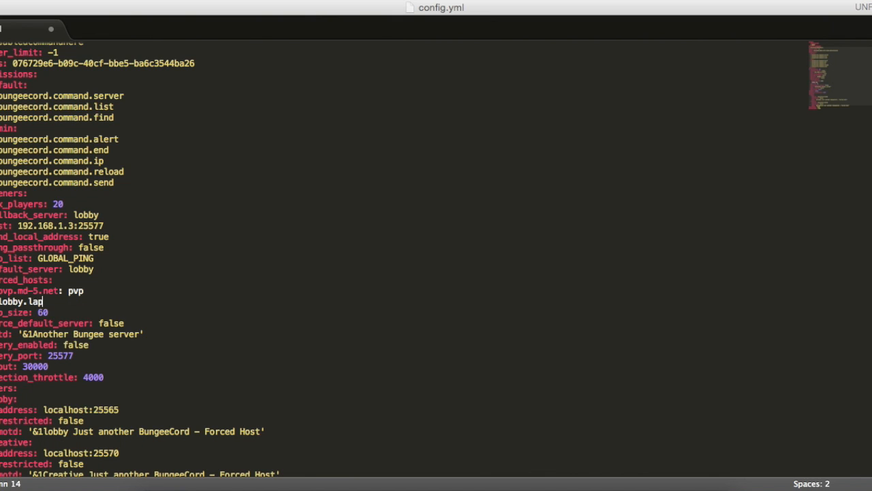
type("islabsserver.com")
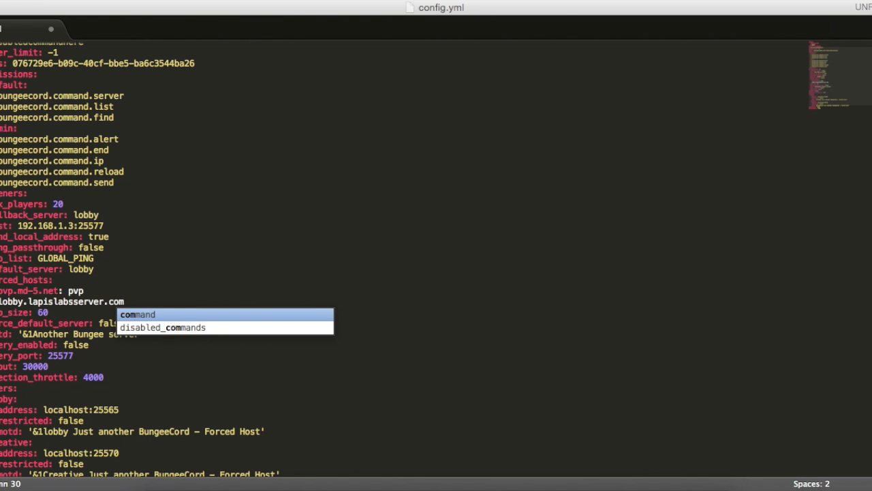
type(": lobby")
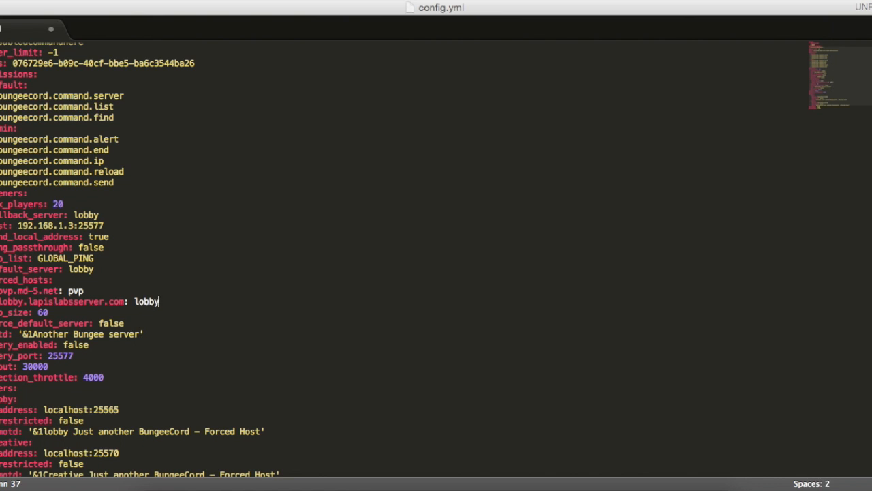
Step: Change the added forced host to creative.lapislabsserver.com: creative, and delete that line
double_click(22, 301)
type("creat")
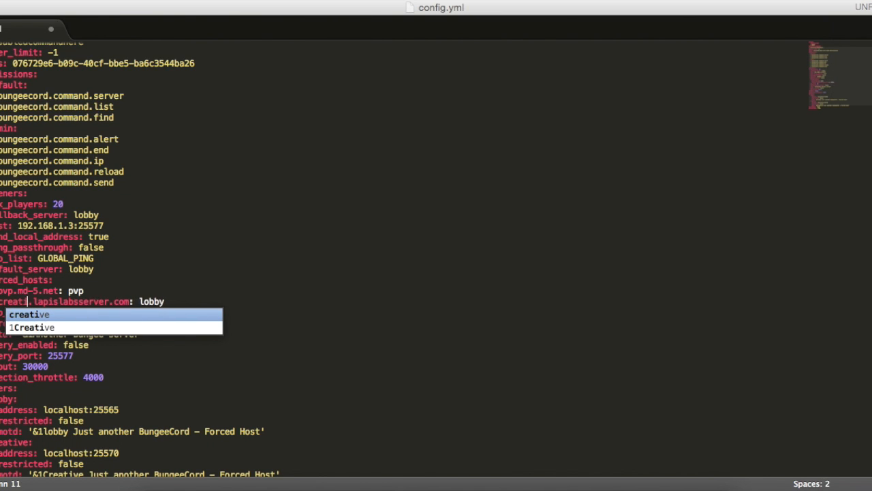
key("Tab")
key("End")
key("BackSpace")
key("BackSpace")
key("BackSpace")
key("BackSpace")
key("BackSpace")
type("creative")
left_click_drag(192, 302, 0, 301)
key("BackSpace")
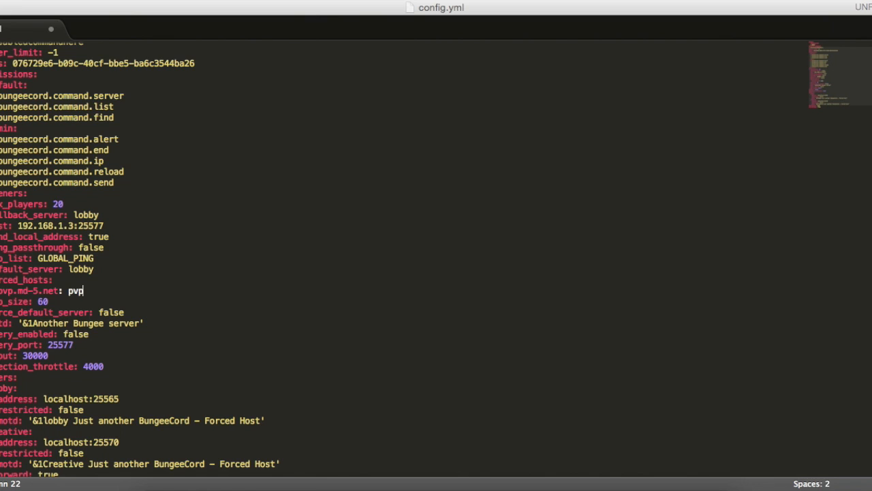
Step: Examine the pvp.md-5.net forced host together with the default_server and force_default_server settings
left_click_drag(0, 290, 56, 291)
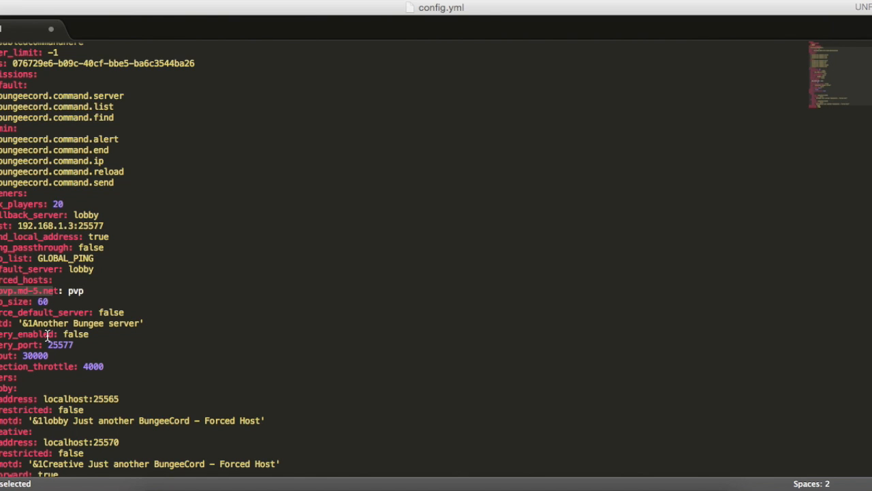
key("Right")
key("Right")
key("Right")
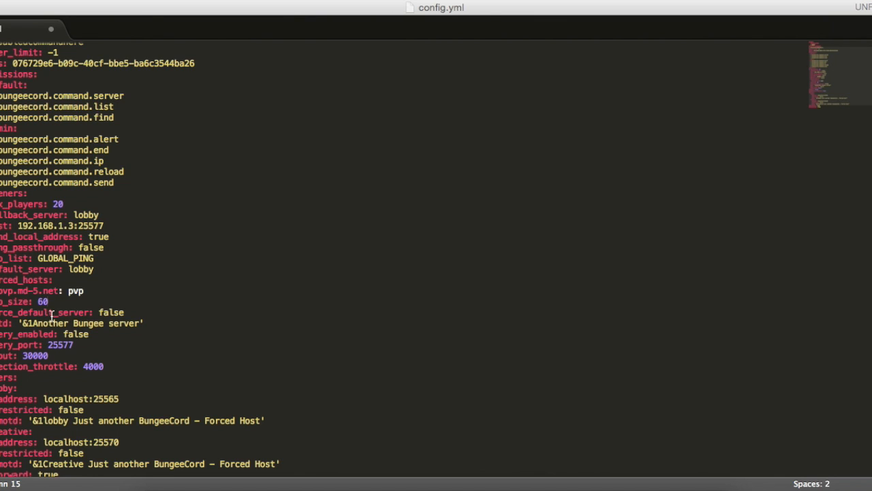
left_click(142, 311)
left_click(102, 269)
double_click(75, 270)
left_click(121, 281)
left_click(144, 312)
left_click_drag(4, 292, 87, 291)
left_click(85, 291)
Step: Set the listener's force_default_server option to true
left_click(132, 312)
key("BackSpace")
key("BackSpace")
key("BackSpace")
key("BackSpace")
key("BackSpace")
type("true")
left_click_drag(3, 292, 144, 292)
left_click(143, 291)
left_click(150, 324)
left_click(106, 333)
key("Left")
Step: Try port 25565 in the listener's host setting and restore it to 25577
left_click_drag(102, 218, 125, 226)
key("Right")
key("BackSpace")
key("BackSpace")
type("65")
key("BackSpace")
key("BackSpace")
type("77")
Step: Check the timeout and connection_throttle values below the listener settings
scroll(60, 364, "down", 1)
left_click(57, 339)
key("shift+Left")
key("shift+Left")
key("shift+Left")
key("shift+Left")
key("shift+Left")
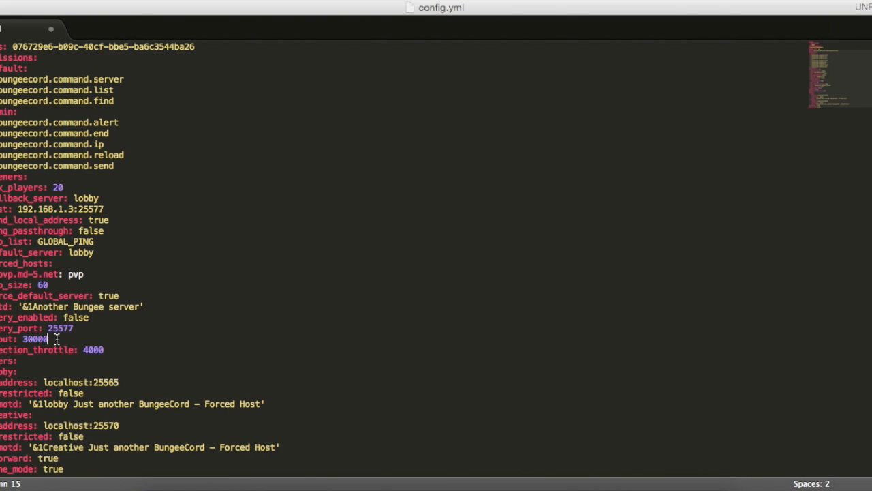
key("Left")
key("shift+End")
left_click(46, 339)
left_click(124, 350)
scroll(201, 367, "down", 1)
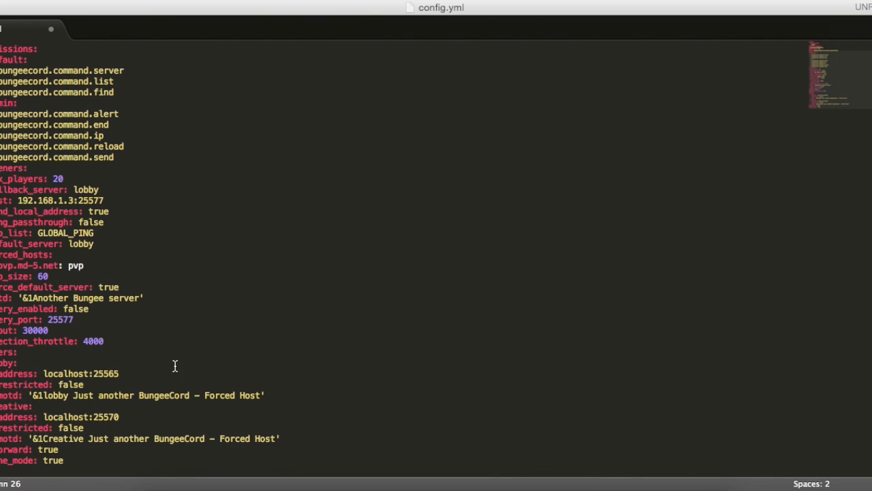
Step: Examine the lobby server's address, restricted and motd lines in the servers section
left_click(29, 354)
left_click_drag(1, 373, 122, 372)
left_click(121, 373)
left_click_drag(89, 373, 45, 373)
left_click(97, 385)
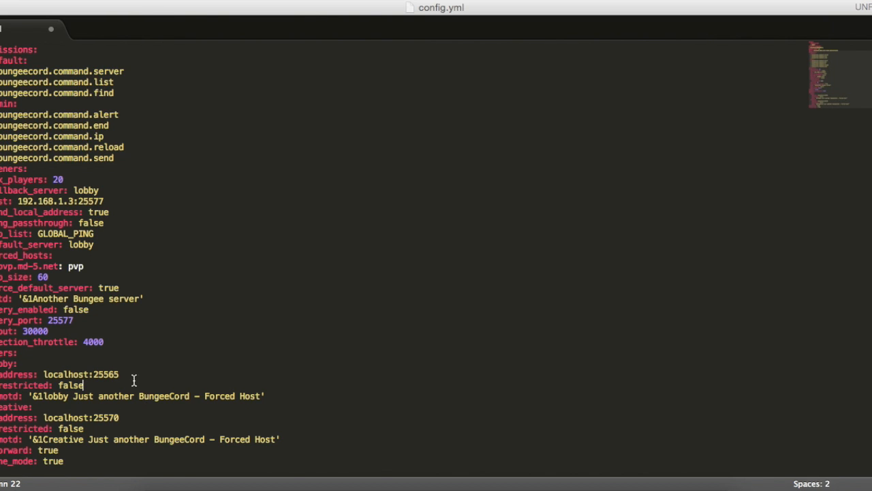
left_click(15, 362)
left_click_drag(263, 396, 34, 393)
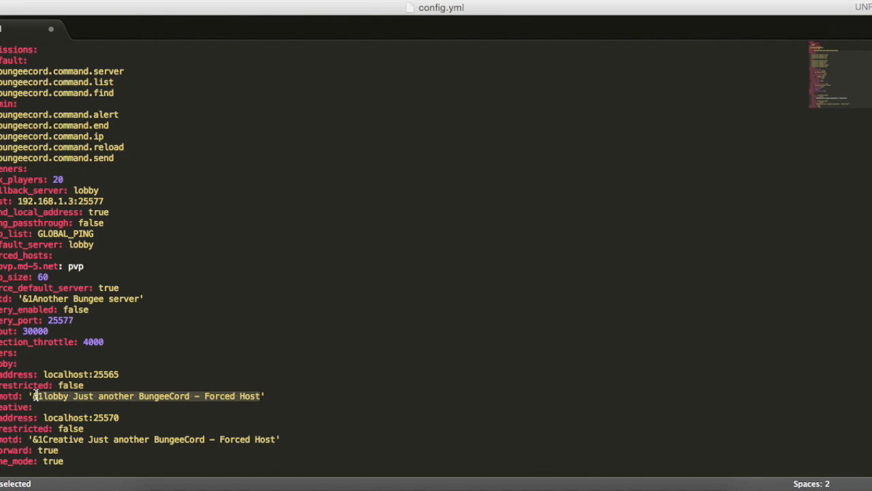
left_click(93, 387)
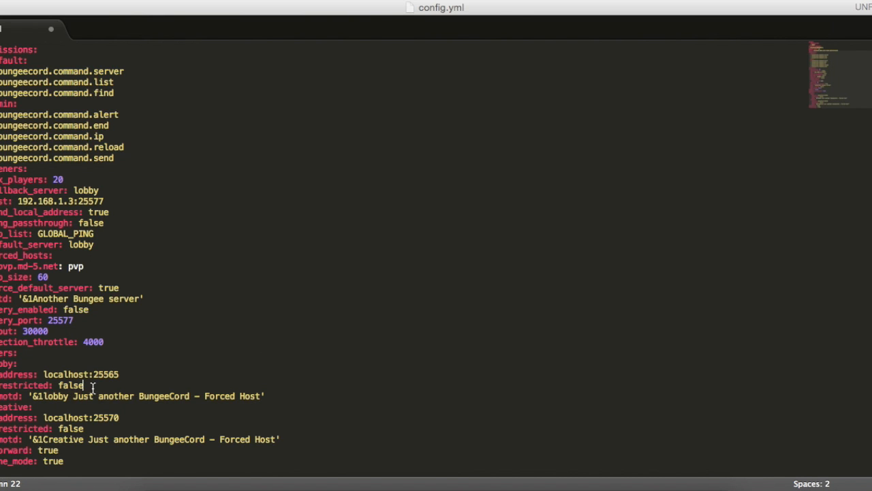
left_click_drag(93, 387, 145, 392)
left_click(145, 400)
left_click(94, 396)
Step: Review the creative server entry and the ip_forward and online_mode settings at the end of the file
left_click_drag(0, 407, 145, 411)
left_click(144, 409)
left_click(137, 418)
left_click(64, 449)
key("Left")
key("Left")
key("Left")
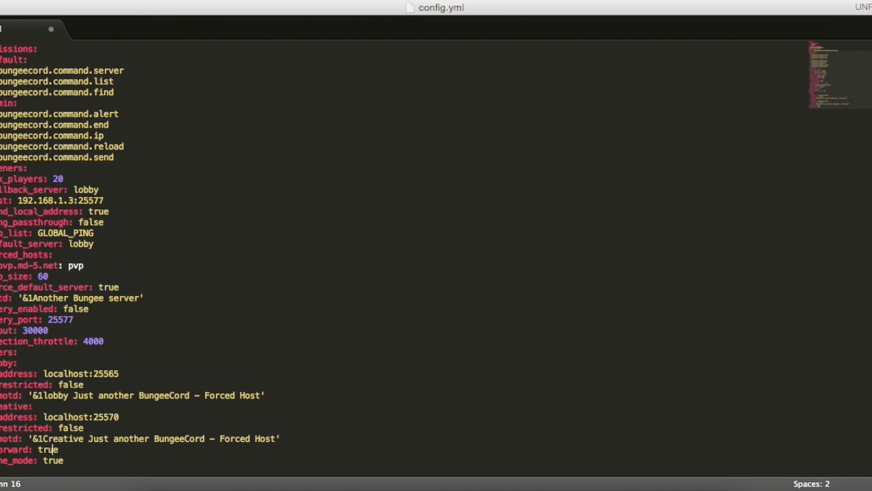
key("Right")
key("Right")
key("Right")
left_click(66, 461)
key("Left")
key("Left")
key("Left")
key("Left")
scroll(65, 139, "up", 2)
scroll(65, 140, "down", 2)
scroll(66, 140, "up", 2)
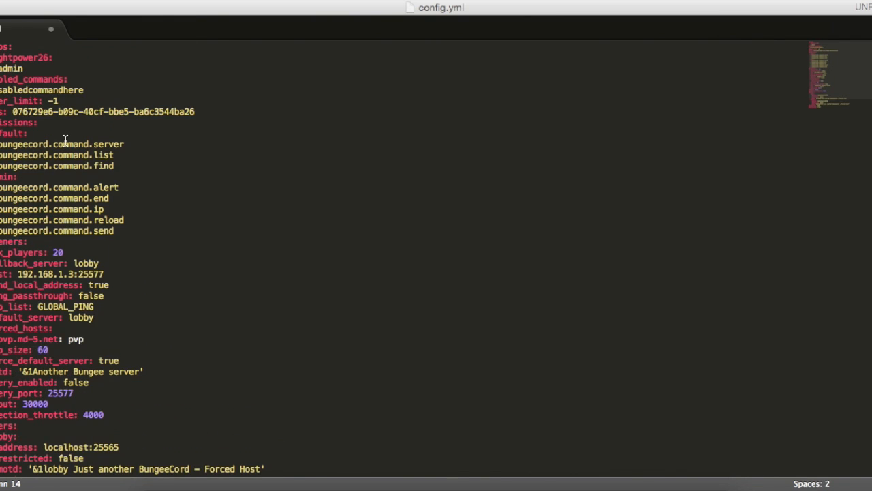
Step: Add a test_server entry below the creative server with the address localhost:25575
scroll(66, 140, "down", 2)
left_click(301, 436)
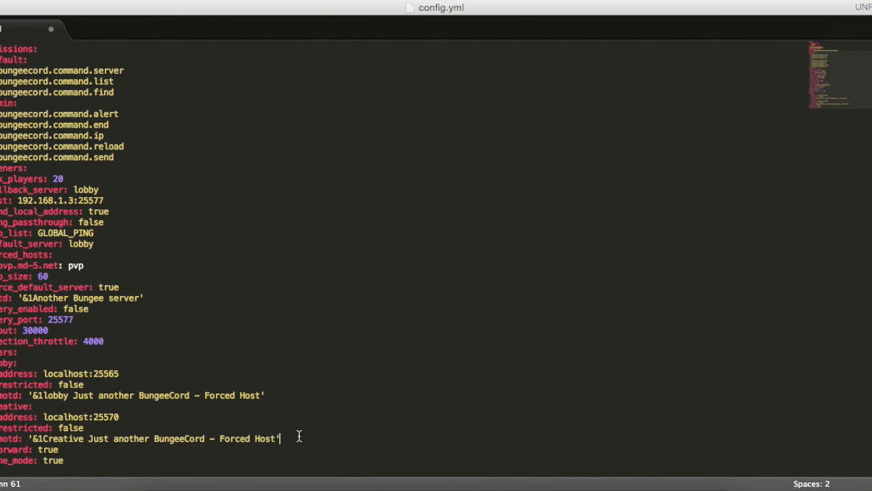
key("Return")
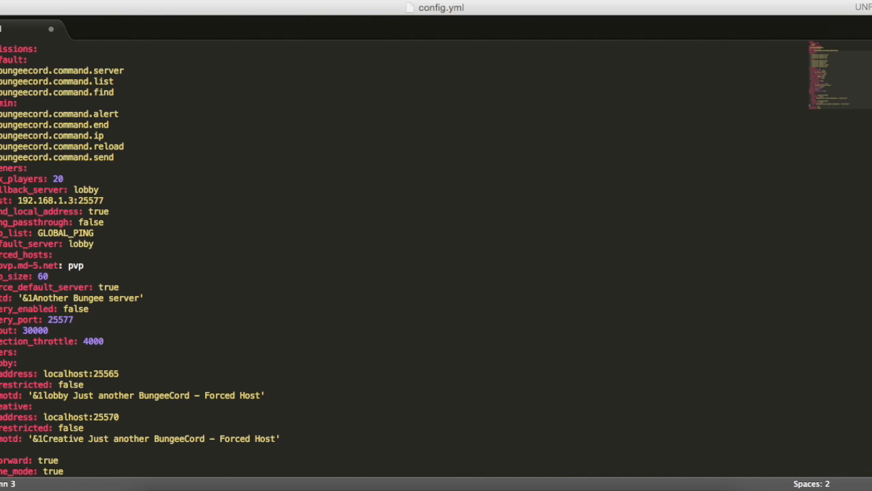
type("test_server:")
key("Return")
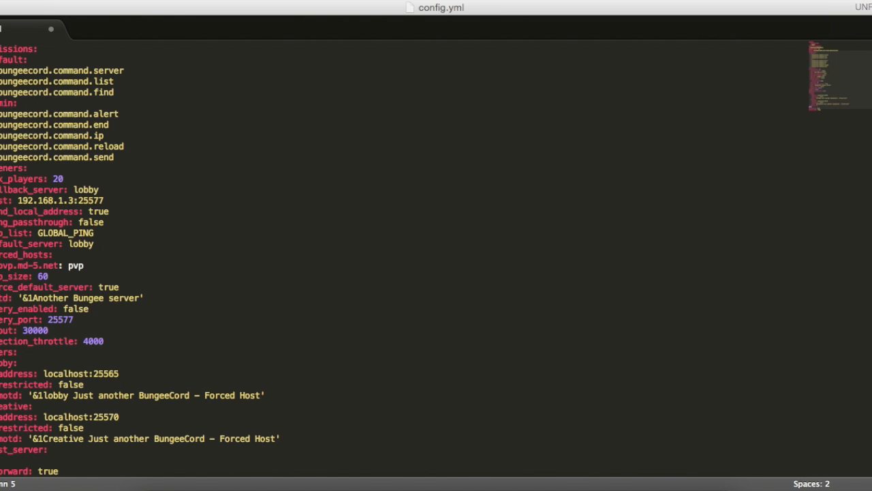
type("address")
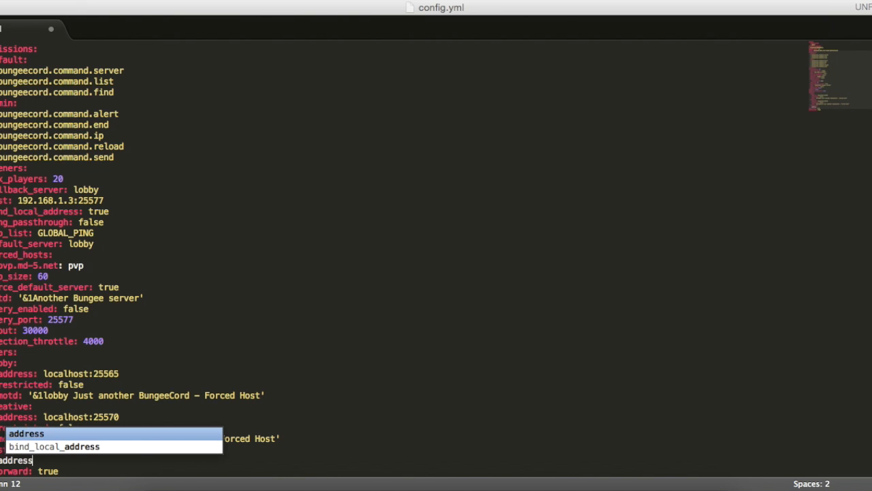
type(": loca")
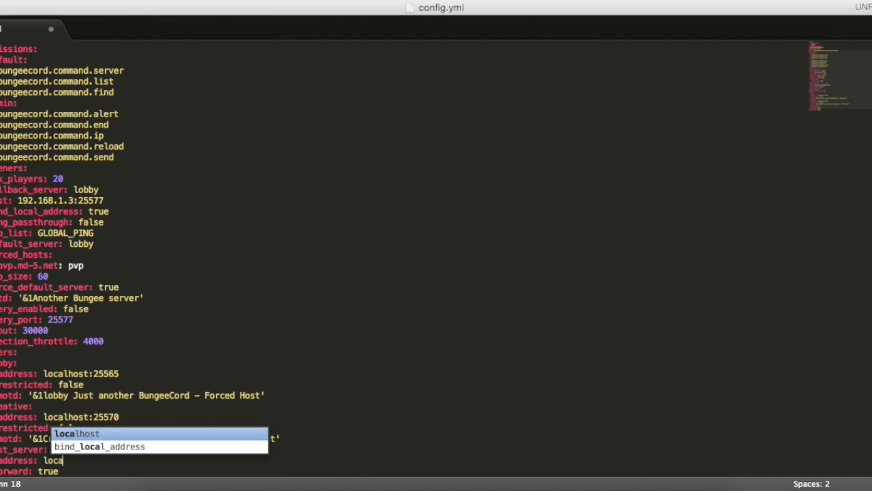
type("lhost:2")
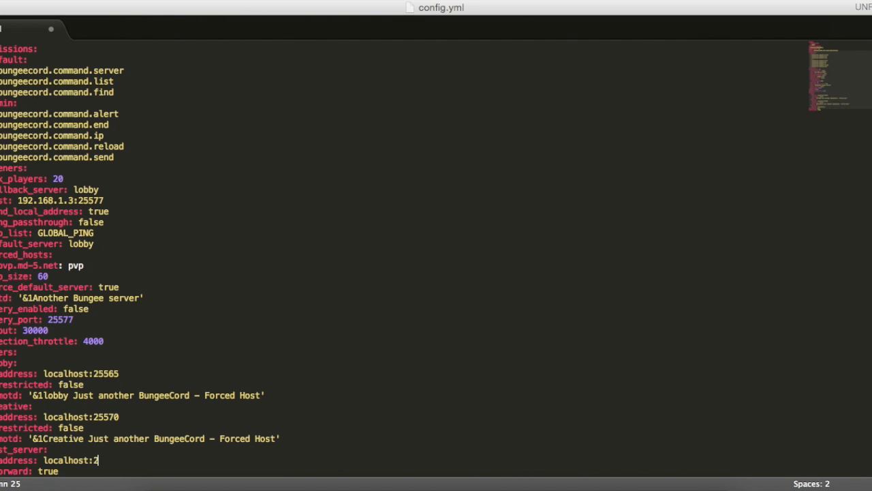
type("5575")
Step: Give test_server the lines restricted: true and motd: 'Watchudoin, this is restricted'
key("Return")
type("res")
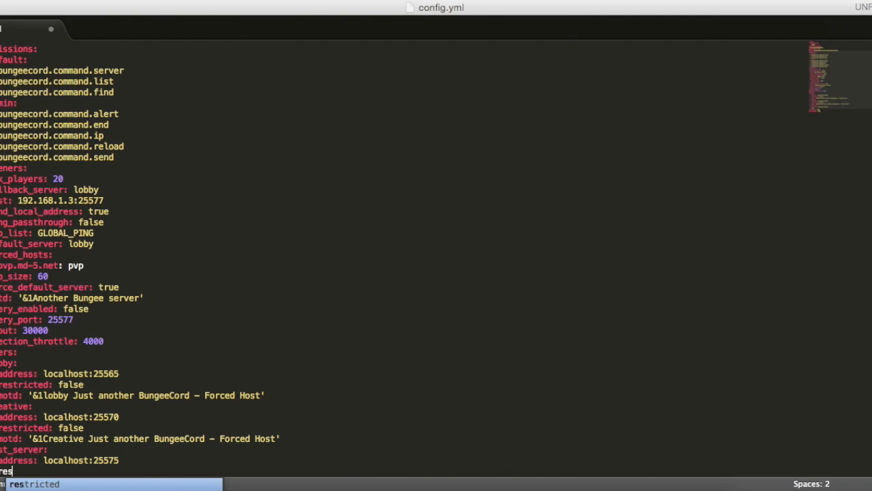
type("tricted: true")
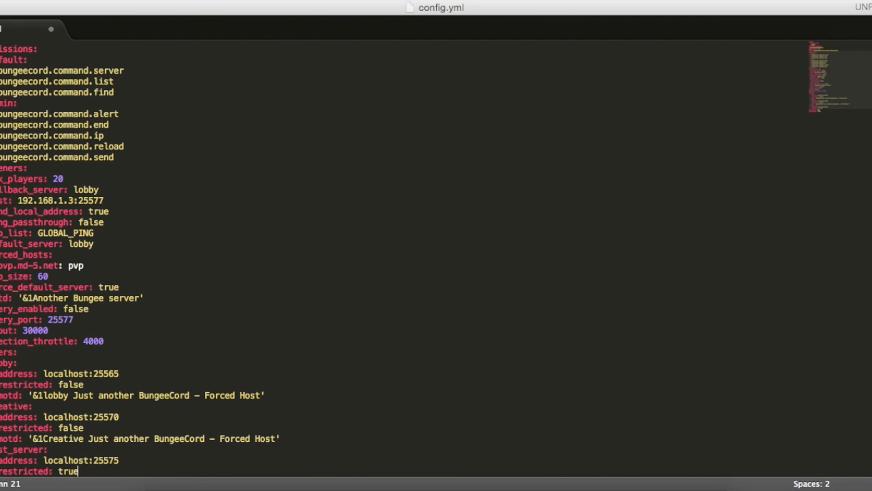
scroll(436, 259, "down", 1)
key("Return")
type("motd: '")
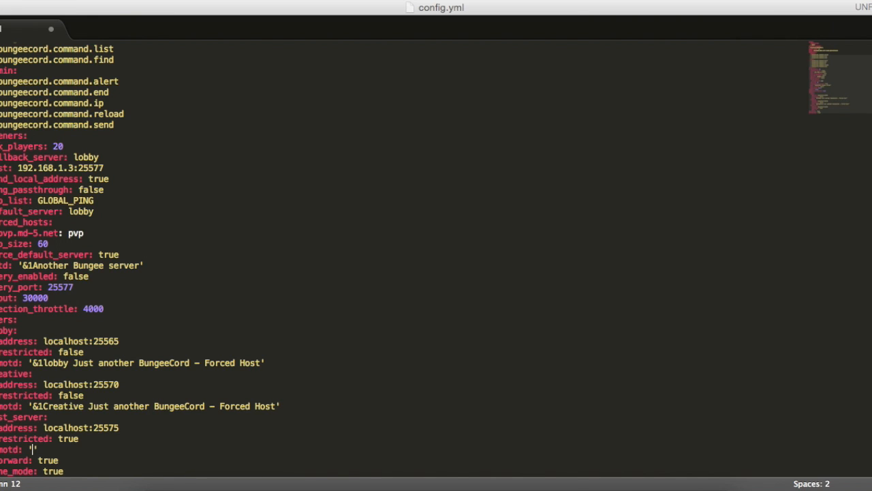
type("W")
type("atchu")
type("doin, ")
type("this is restric")
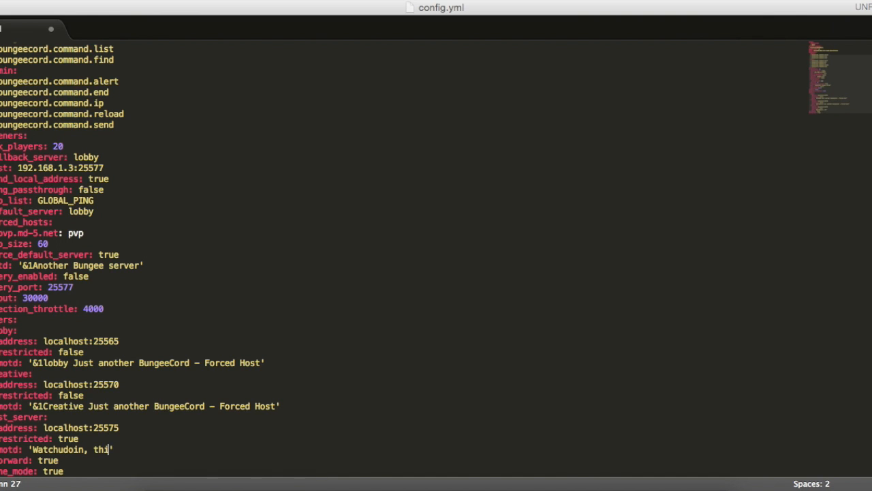
type("ted'")
scroll(171, 421, "down", 1)
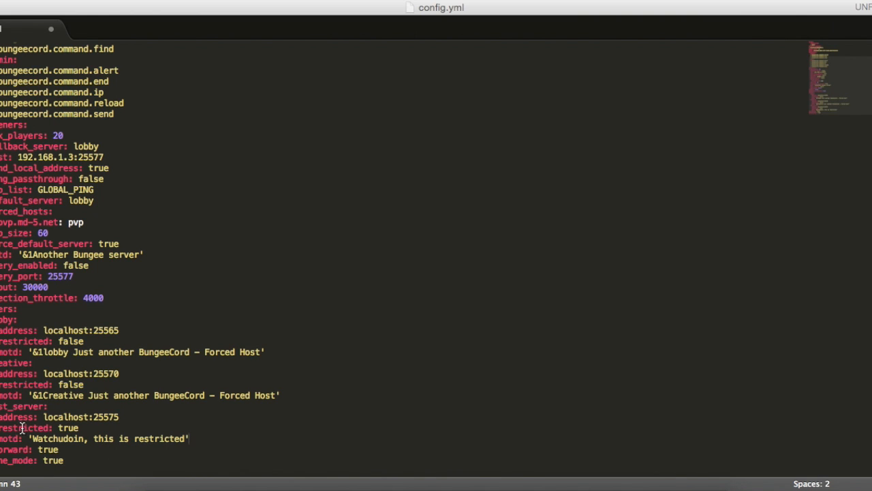
Step: Delete the whole test_server entry, including its address, restricted and motd lines
left_click_drag(140, 417, 0, 416)
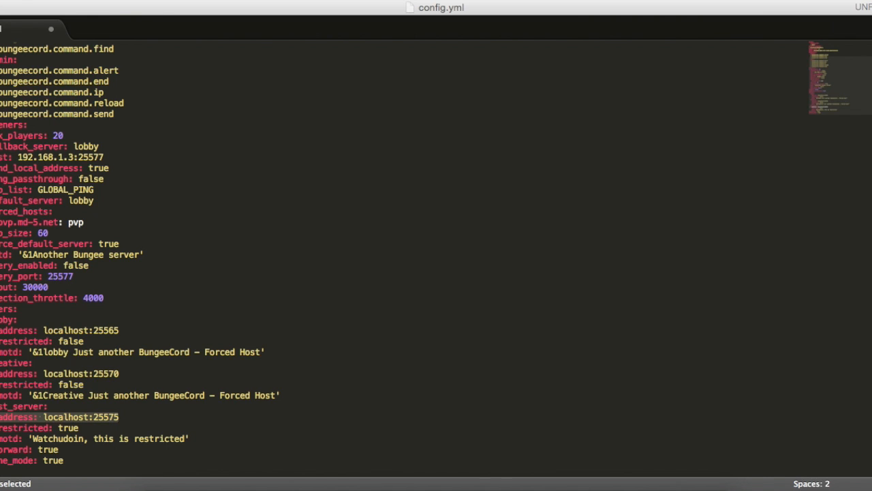
left_click(115, 415)
key("Right")
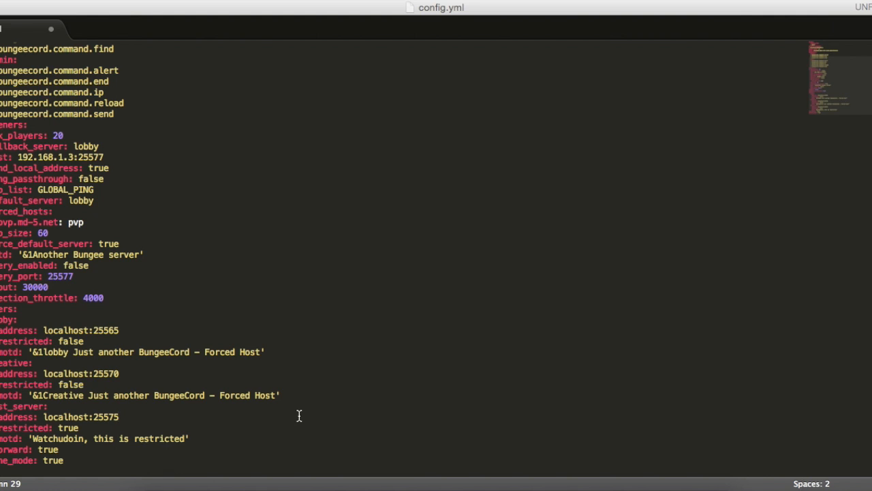
left_click_drag(203, 437, 10, 409)
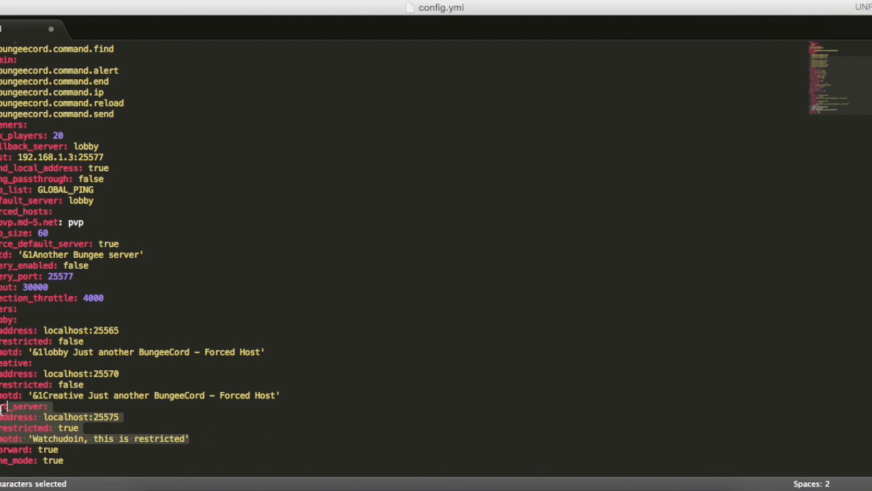
key("BackSpace")
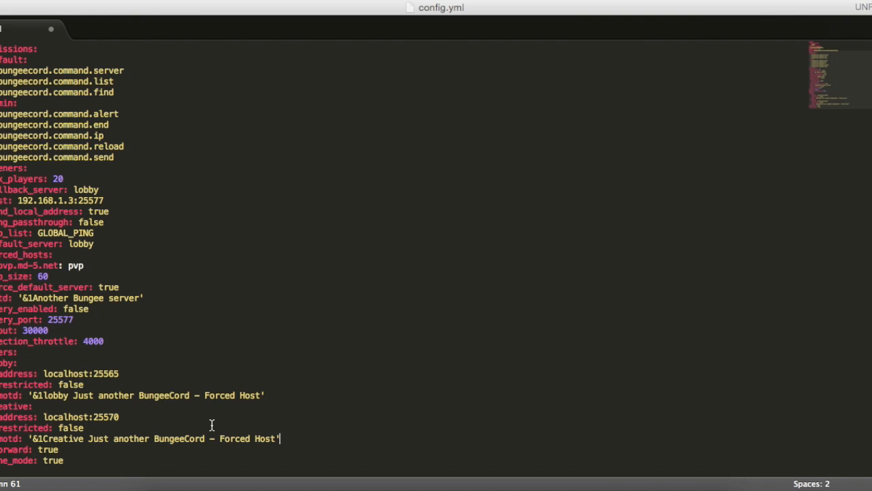
Step: Close config.yml, saving the changes, and move the BungeeCord folder window slightly aside
double_click(76, 440)
left_click(73, 453)
left_click(201, 363)
key("Up")
left_click(135, 334)
scroll(69, 146, "up", 3)
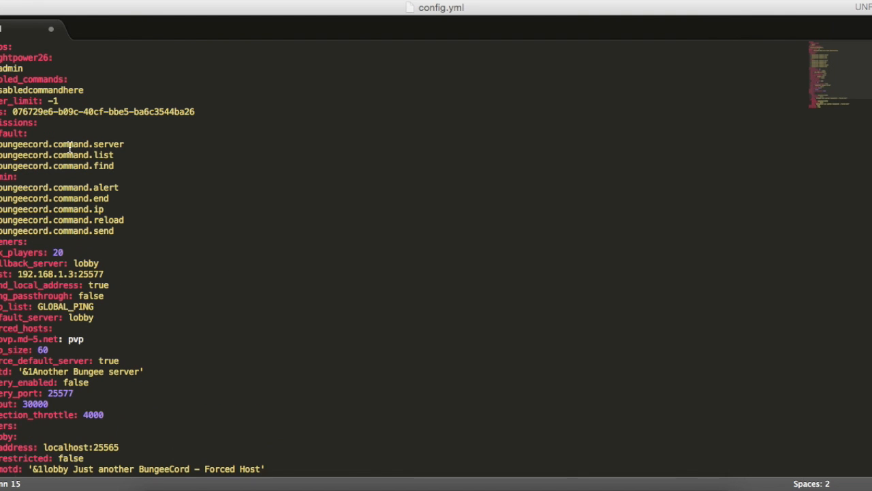
key("super+w")
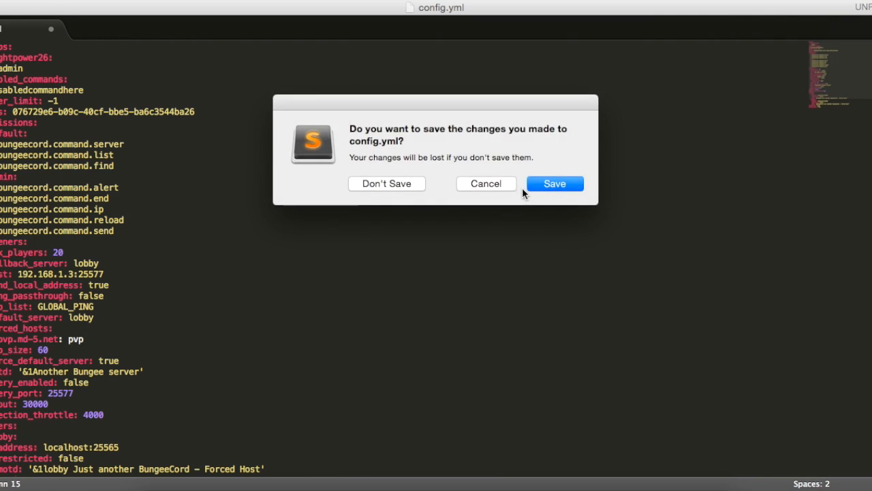
left_click(536, 184)
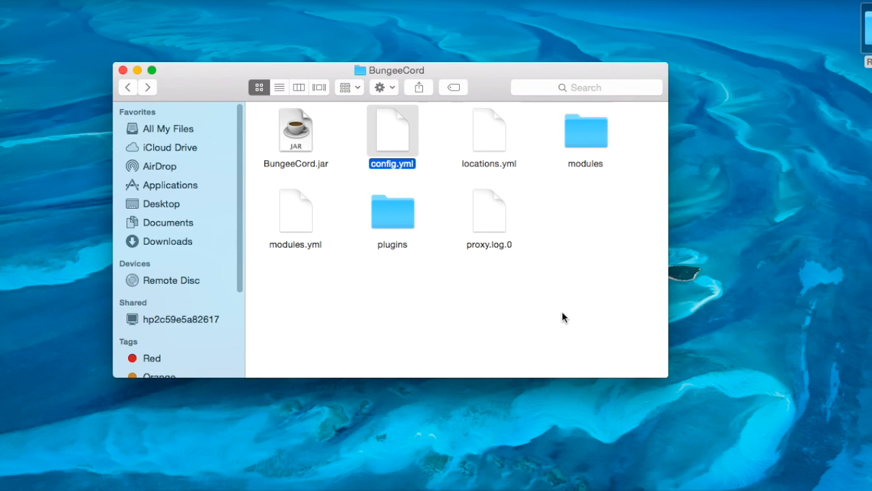
left_click_drag(325, 65, 270, 58)
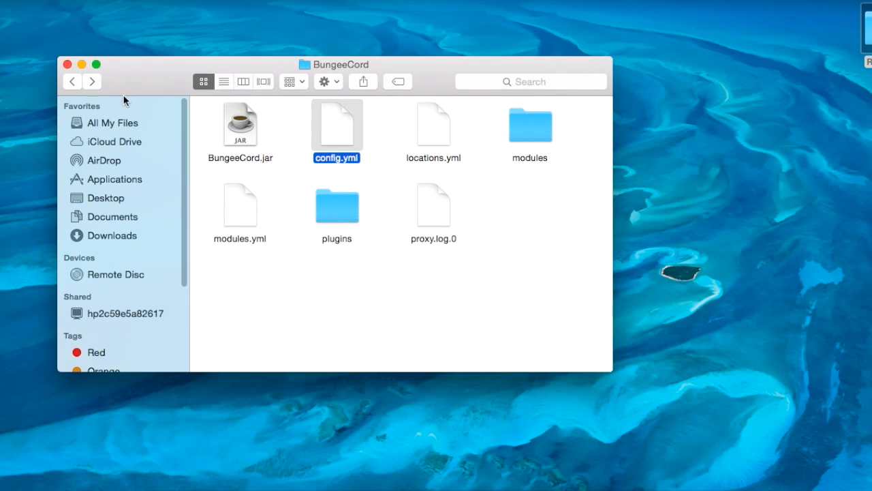
Step: Return to the RBX-MC folder, open the Lobby server folder and clean up its icons by name
left_click(76, 82)
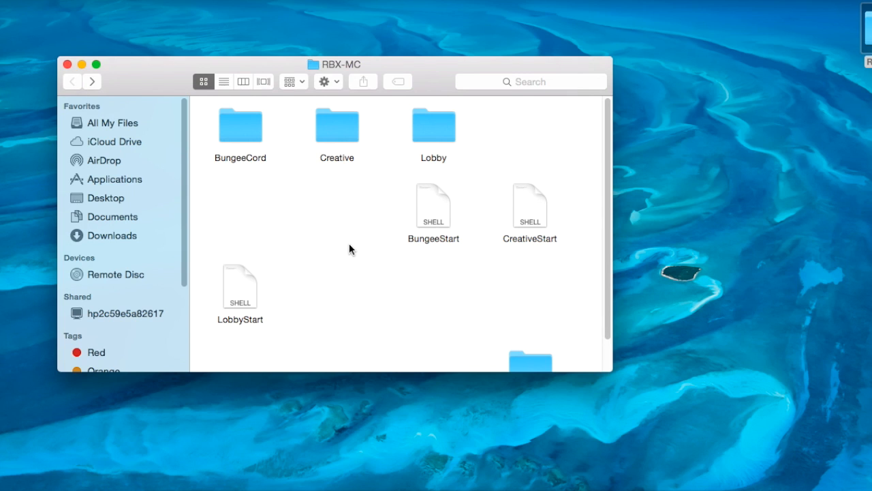
double_click(341, 128)
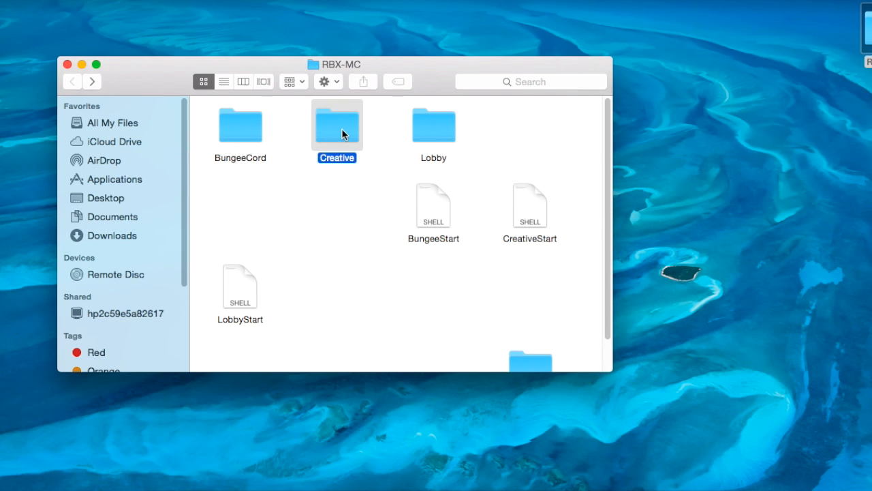
left_click(72, 81)
double_click(440, 119)
right_click(401, 144)
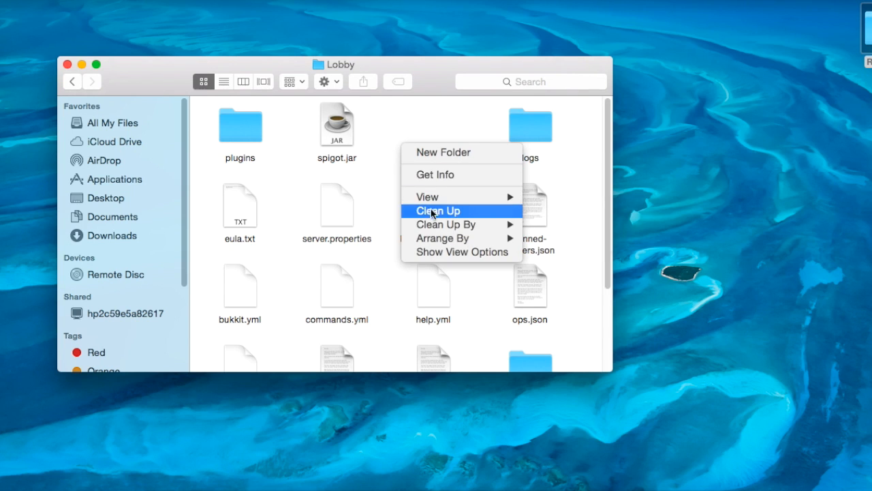
mouse_move(449, 224)
left_click(558, 225)
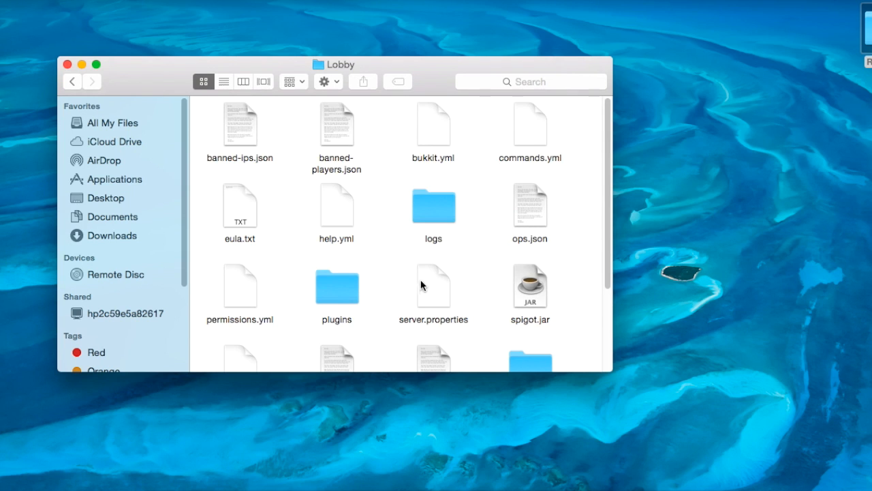
scroll(413, 265, "down", 1)
scroll(412, 265, "up", 1)
scroll(457, 296, "down", 5)
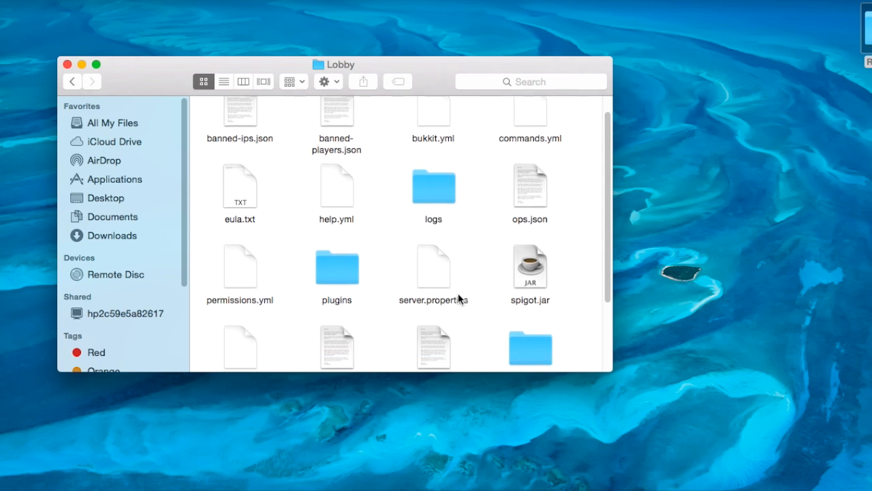
scroll(458, 293, "up", 5)
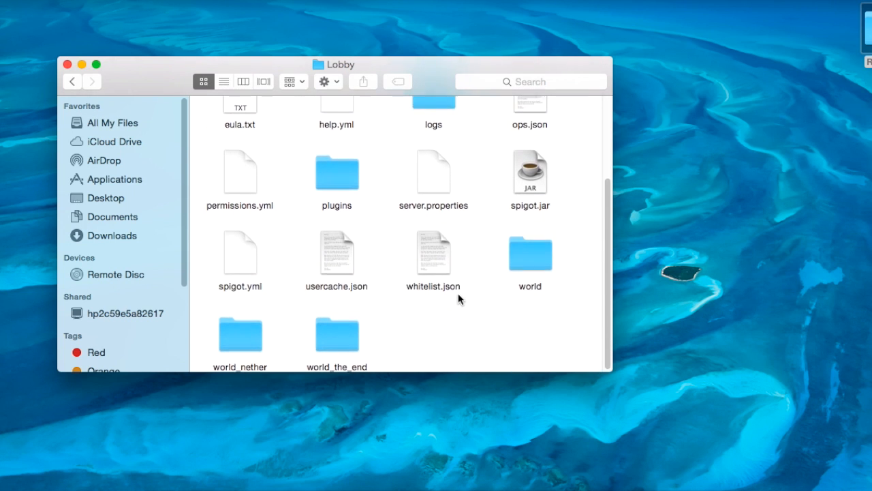
Step: Open the Lobby folder's spigot.yml in Sublime Text 2
left_click(71, 83)
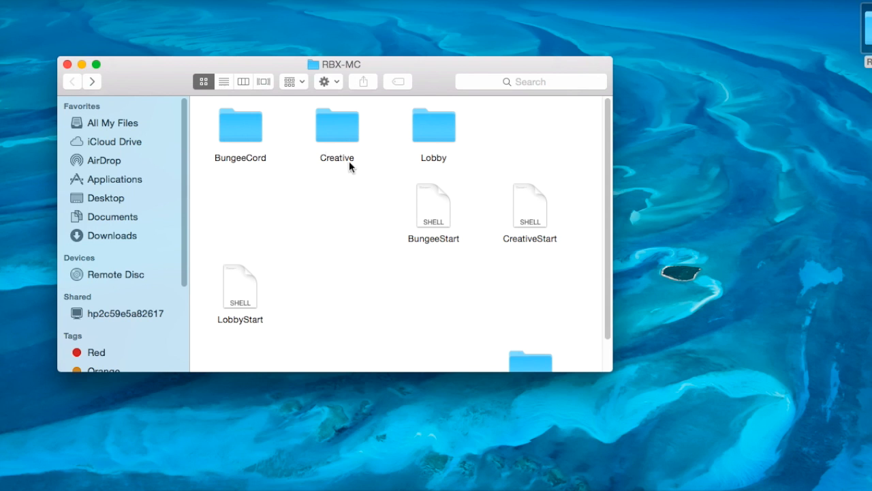
double_click(454, 130)
scroll(461, 262, "down", 5)
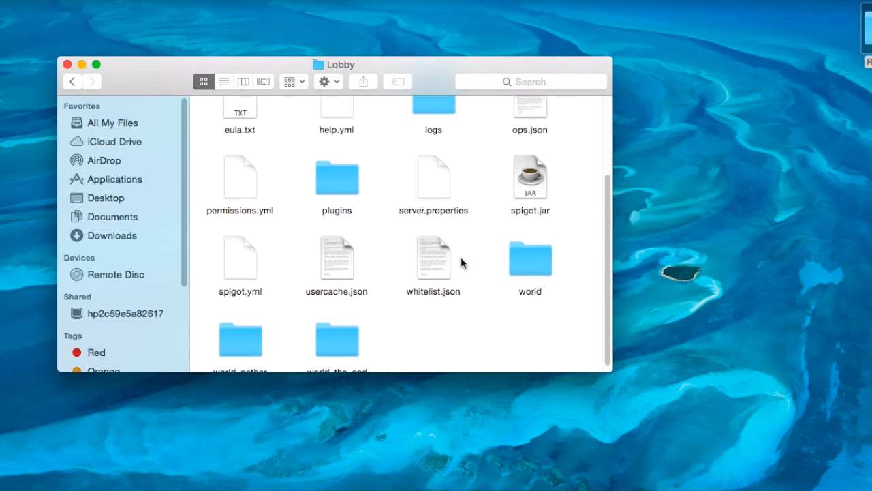
right_click(235, 249)
mouse_move(288, 188)
left_click(480, 227)
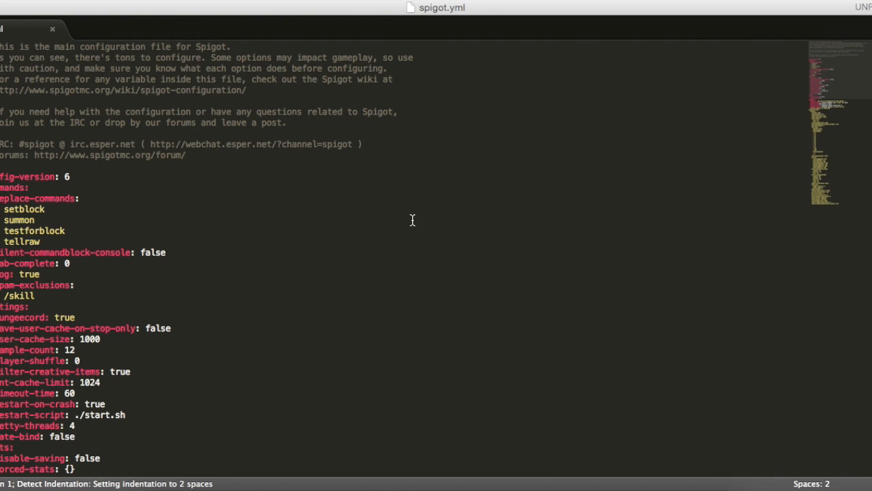
Step: Check the bungeecord value under settings in the Lobby server's spigot.yml
left_click(81, 312)
double_click(65, 317)
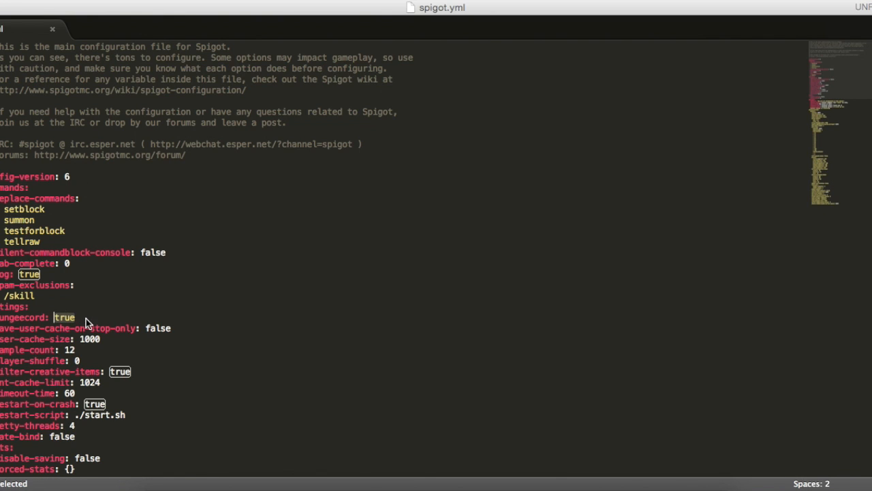
left_click(84, 316)
key("Left")
key("Left")
key("Left")
key("Left")
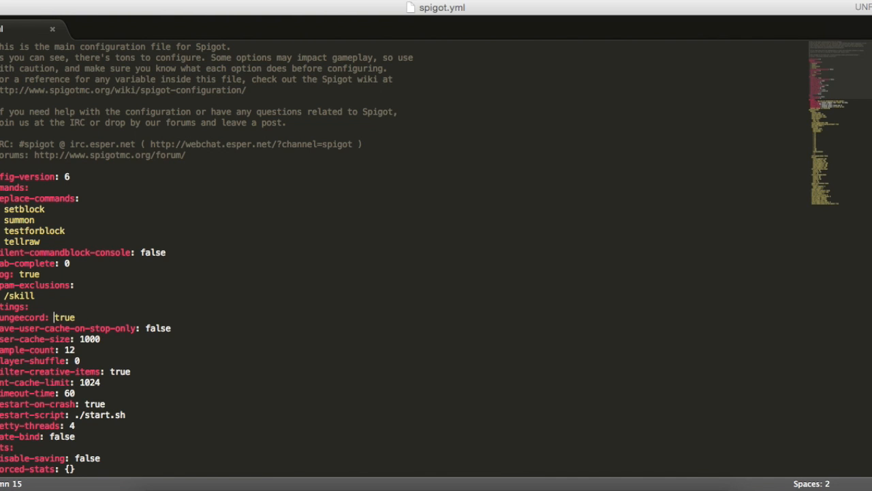
key("Right")
key("Right")
key("Right")
key("Right")
key("Left")
key("Left")
key("Right")
key("Right")
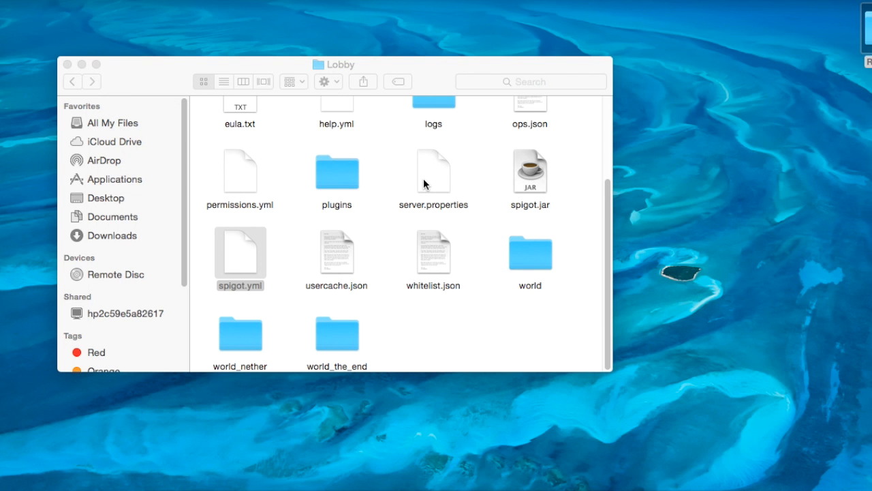
Step: Open the Lobby folder's server.properties in Sublime Text 2 and check its server-ip and server-port lines
right_click(441, 178)
mouse_move(575, 186)
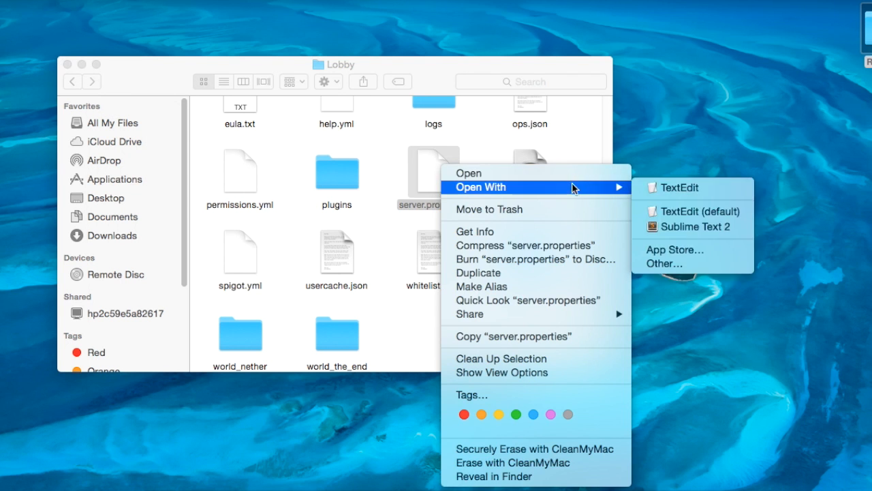
left_click(688, 227)
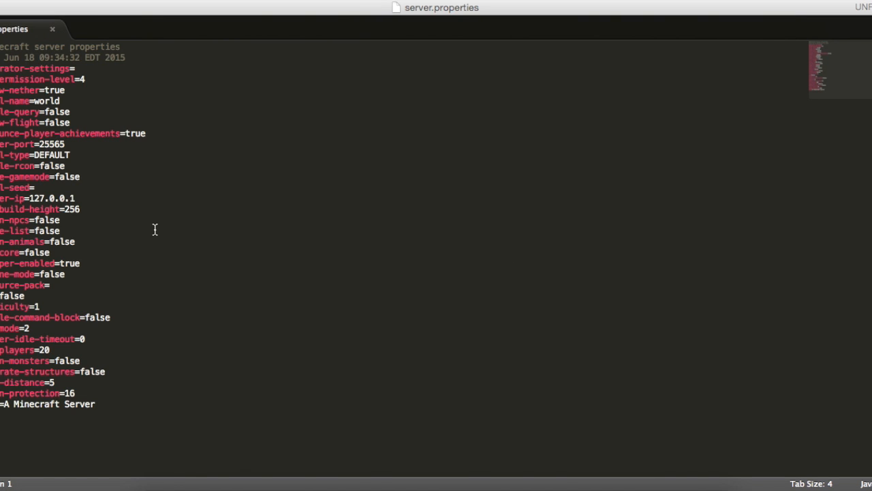
left_click(92, 68)
left_click(99, 196)
left_click(70, 144)
key("Left")
key("Left")
key("Left")
key("Left")
key("Left")
key("Right")
key("Right")
key("Right")
key("Right")
key("Right")
key("Left")
key("Left")
key("Left")
key("Right")
key("Right")
key("Right")
Step: Check the online-mode value in the Lobby server's server.properties and recheck the server-port line
left_click(55, 273)
key("Left")
key("Left")
key("Left")
key("Right")
key("Right")
key("Right")
key("Right")
key("Right")
key("Right")
key("Left")
key("Left")
key("Left")
key("Left")
key("Left")
key("Left")
key("Right")
key("Right")
key("Right")
key("Right")
key("Right")
left_click(70, 137)
left_click(68, 145)
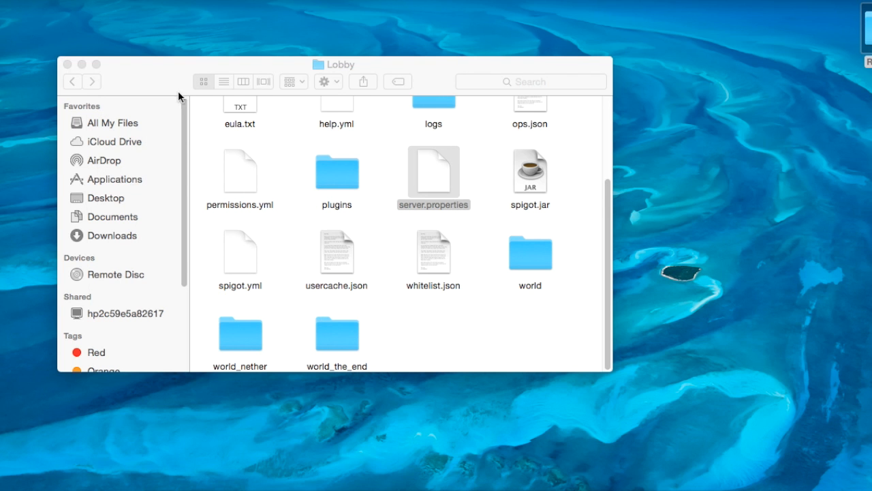
Step: Open the Creative folder's server.properties in Sublime Text 2 and check its server-port line
left_click(74, 82)
double_click(337, 123)
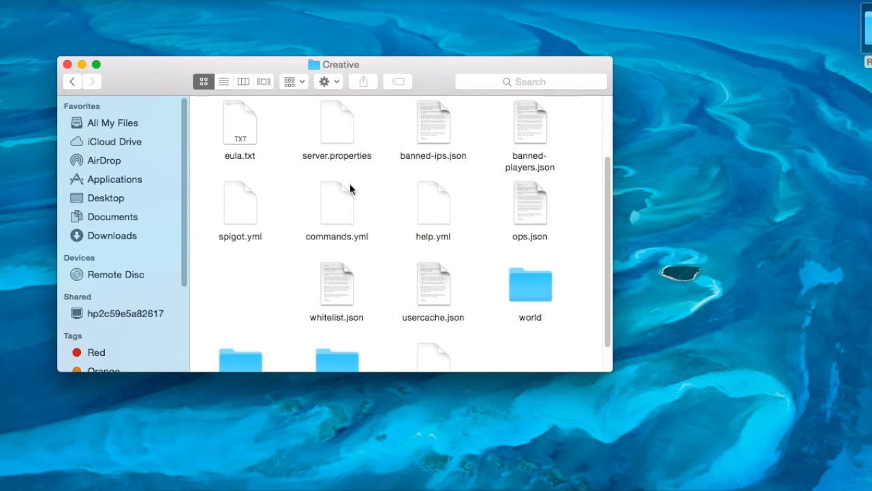
right_click(318, 113)
mouse_move(431, 144)
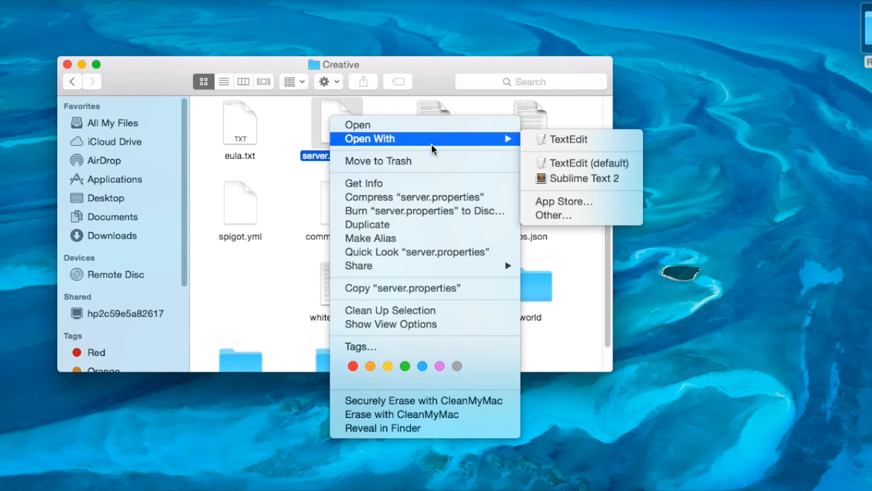
left_click(568, 179)
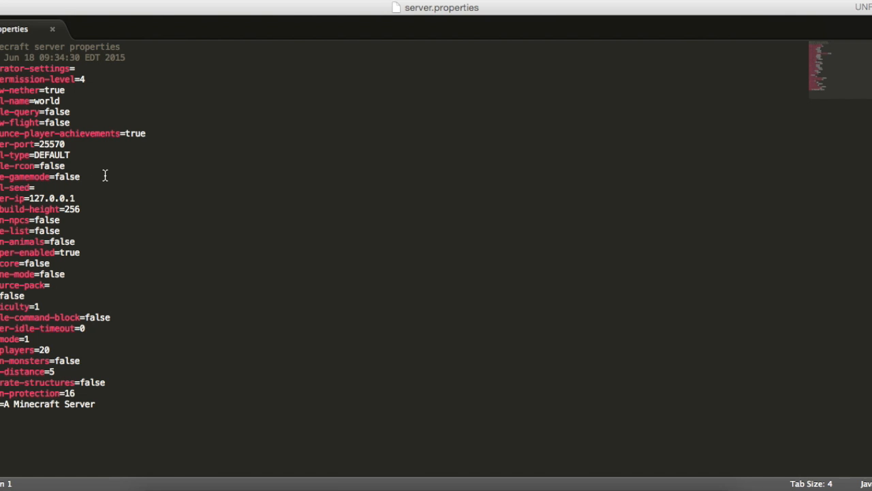
left_click(70, 145)
key("Left")
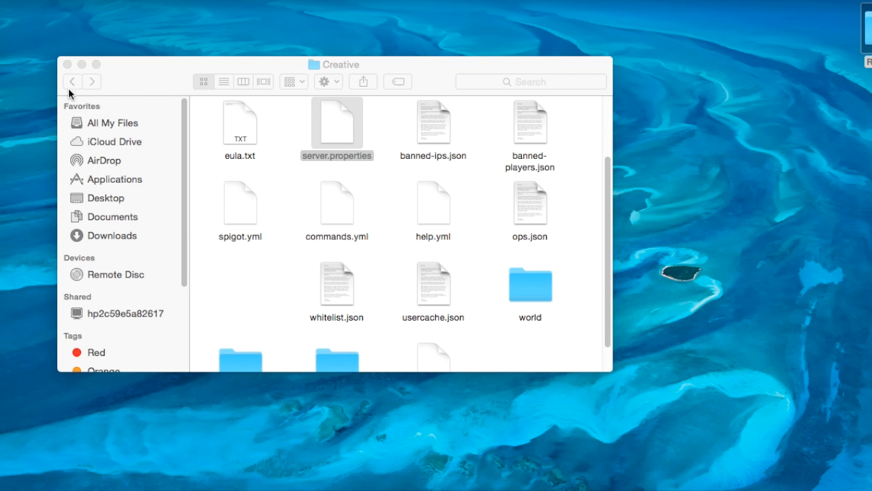
Step: Open the BungeeCord folder's config.yml in Sublime Text 2 and check the lobby and creative server addresses
left_click(73, 81)
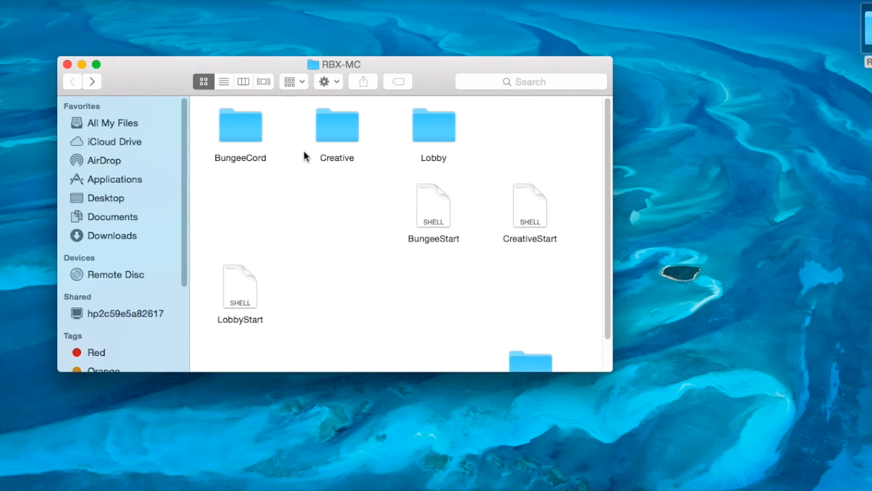
double_click(241, 121)
right_click(325, 120)
mouse_move(341, 140)
left_click(566, 179)
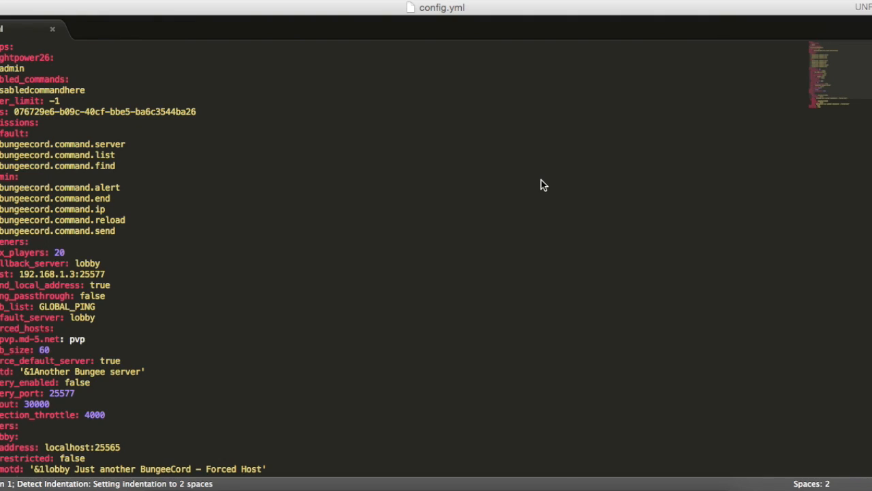
scroll(104, 268, "down", 5)
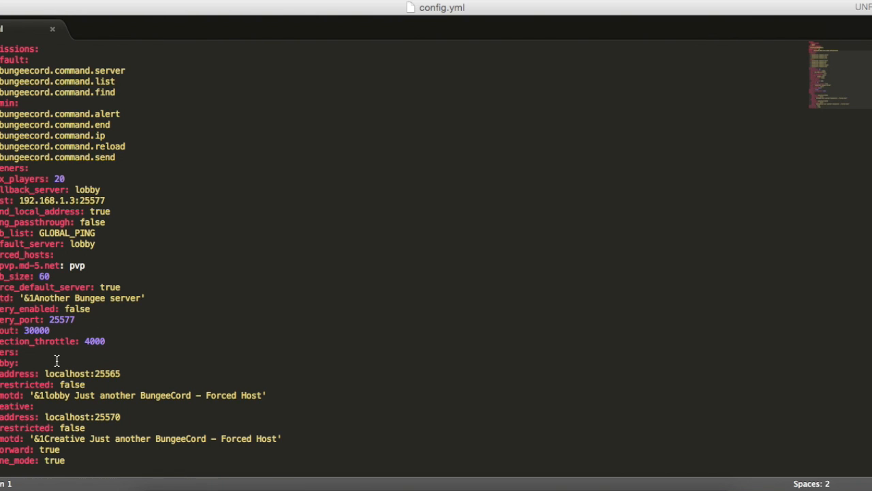
left_click(124, 373)
key("Left")
left_click(131, 409)
left_click(128, 417)
key("Left")
key("Right")
key("Right")
Step: Check the IP address and port on the listener's host line in config.yml
scroll(98, 259, "up", 2)
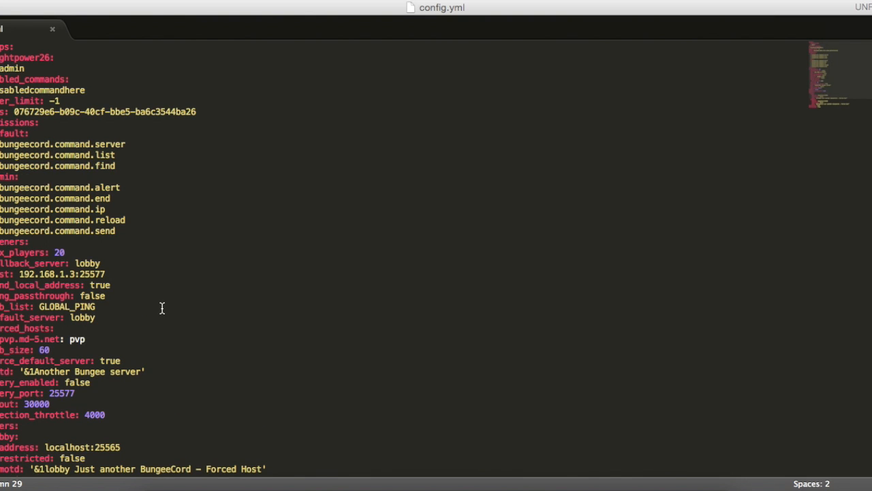
left_click_drag(113, 274, 18, 274)
key("Left")
left_click(77, 273)
left_click(123, 273)
key("Left")
key("Left")
key("Right")
key("Right")
key("Right")
scroll(103, 293, "down", 3)
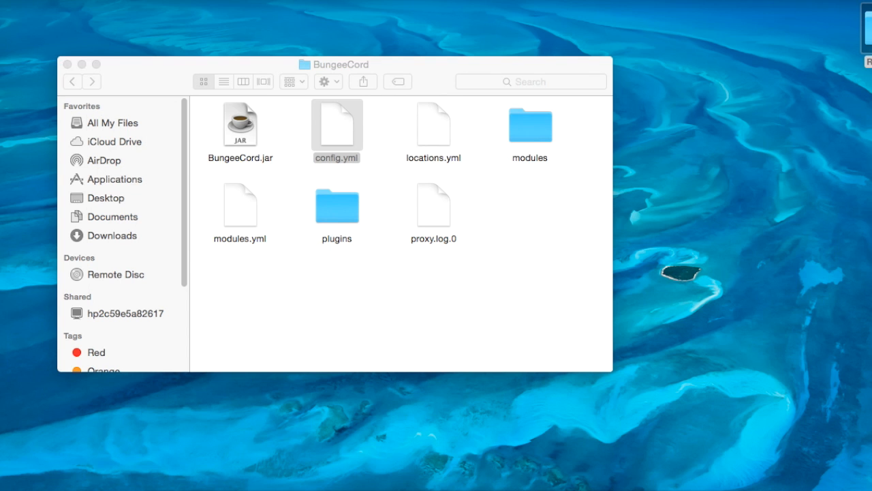
Step: Quit Terminal, run the BungeeStart script from the RBX-MC folder and move its console window to uncover the folder
left_click(72, 82)
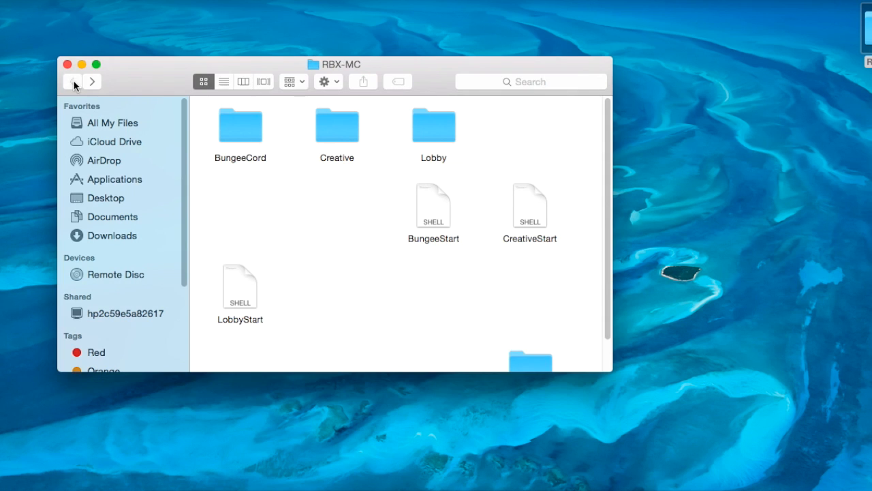
right_click(610, 480)
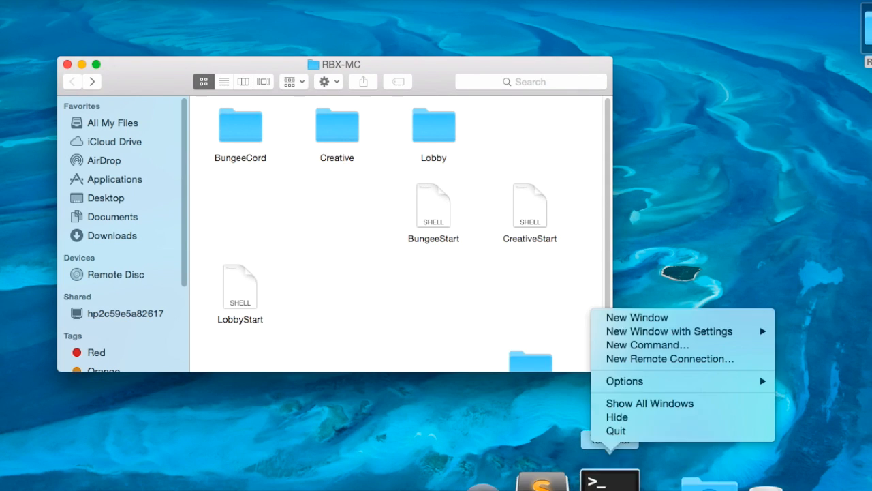
left_click(616, 431)
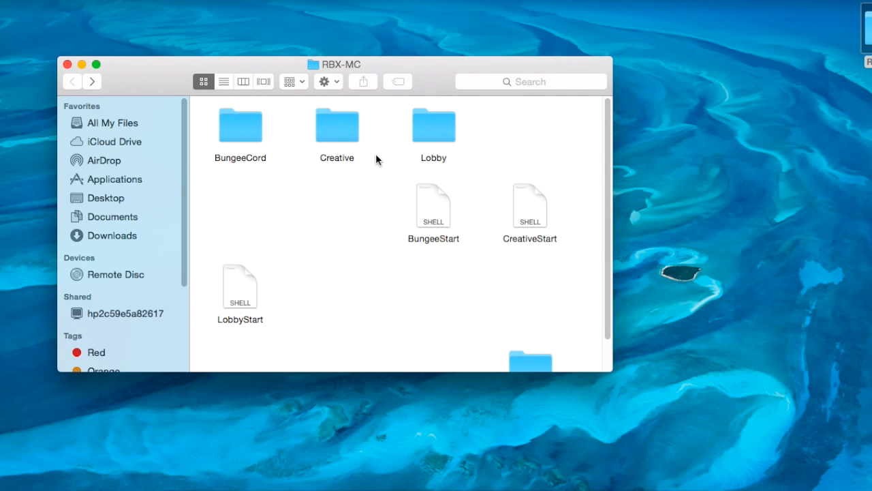
double_click(429, 201)
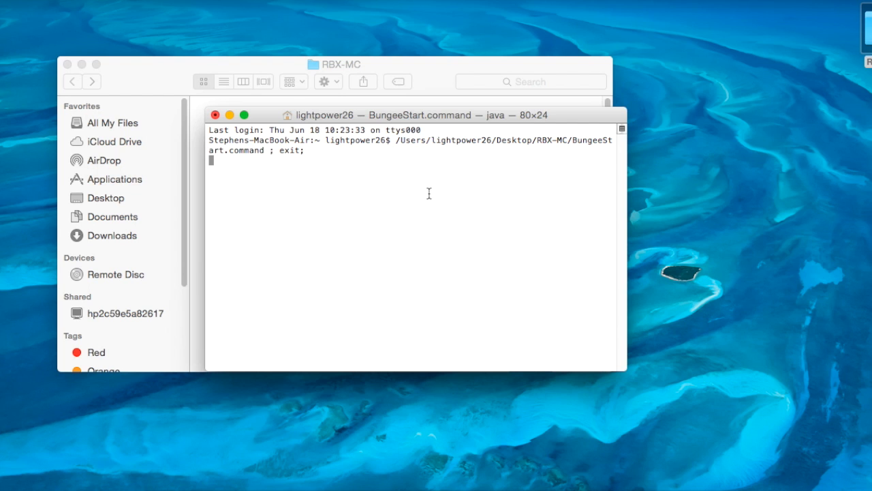
left_click_drag(366, 115, 263, 45)
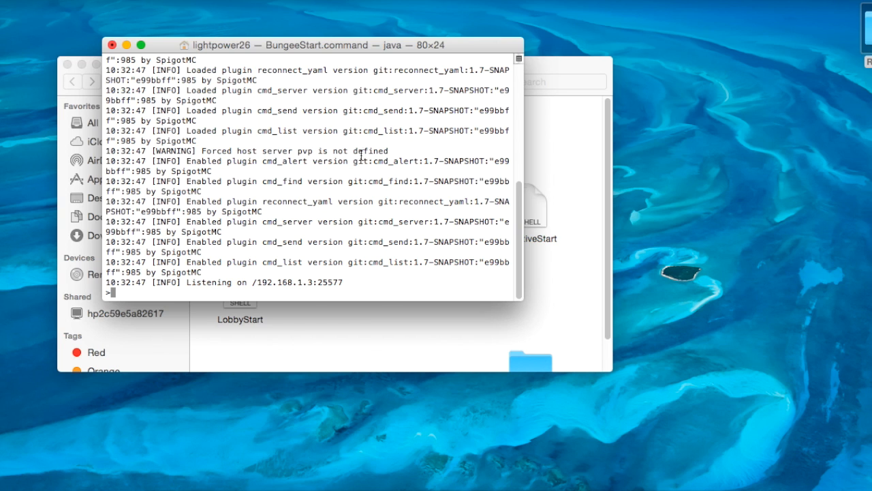
Step: Examine the proxy's startup log, including the forced-host warning and the listening address, and return to the RBX-MC folder
scroll(330, 151, "up", 3)
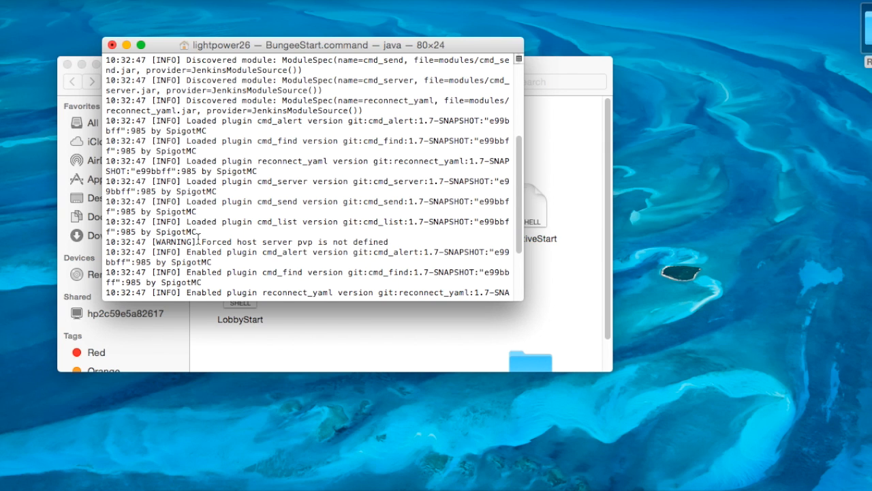
left_click(442, 372)
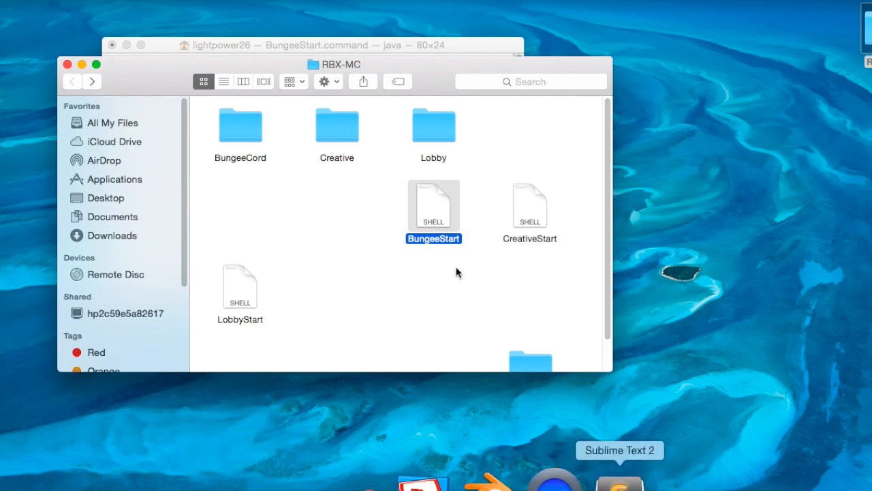
left_click(347, 45)
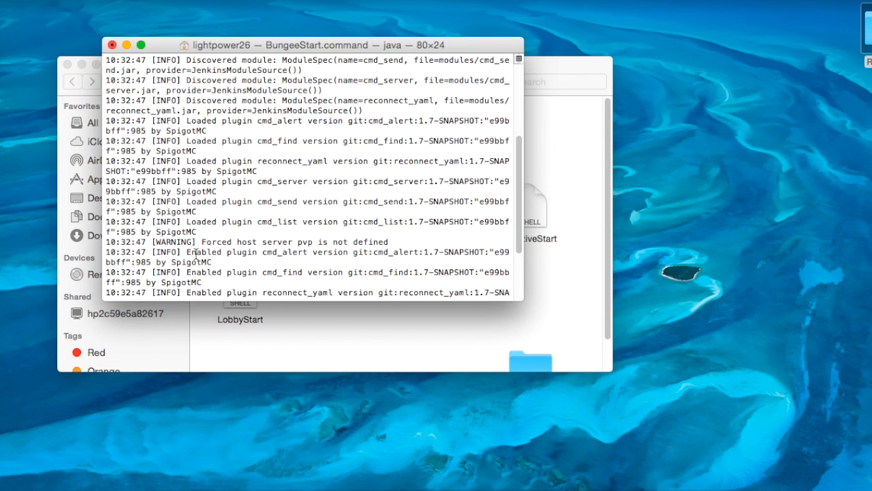
scroll(183, 224, "down", 3)
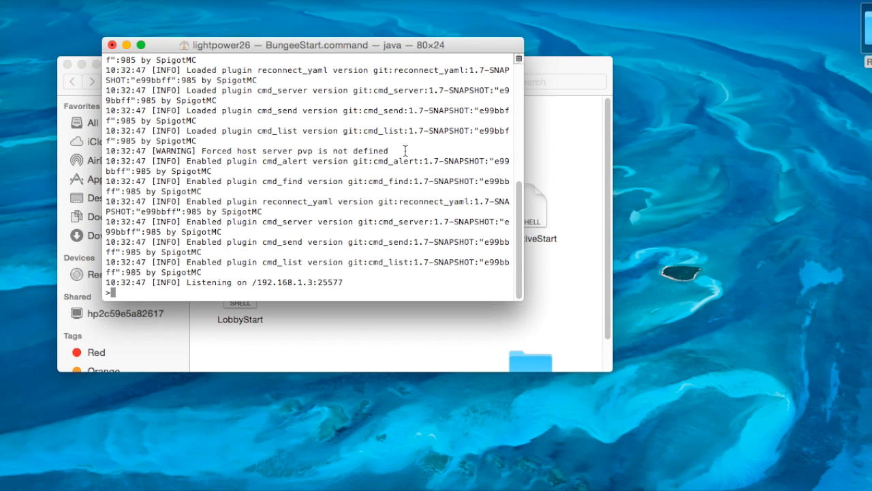
scroll(309, 150, "up", 8)
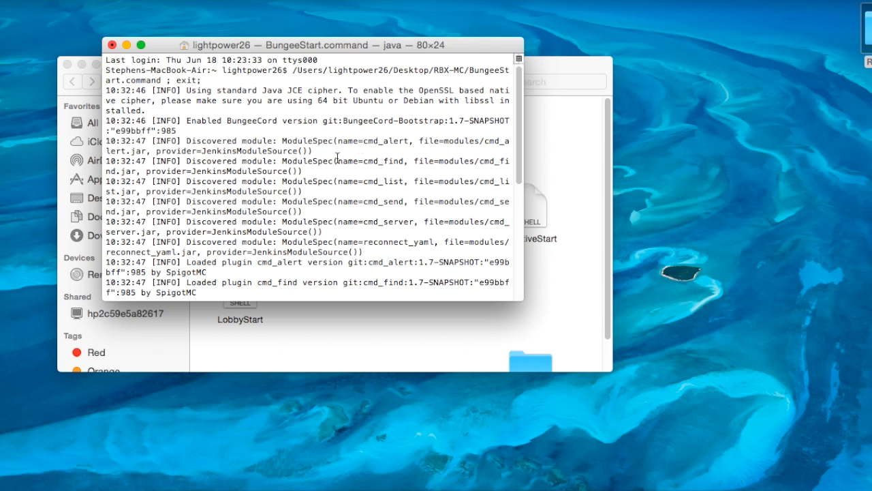
scroll(452, 188, "down", 8)
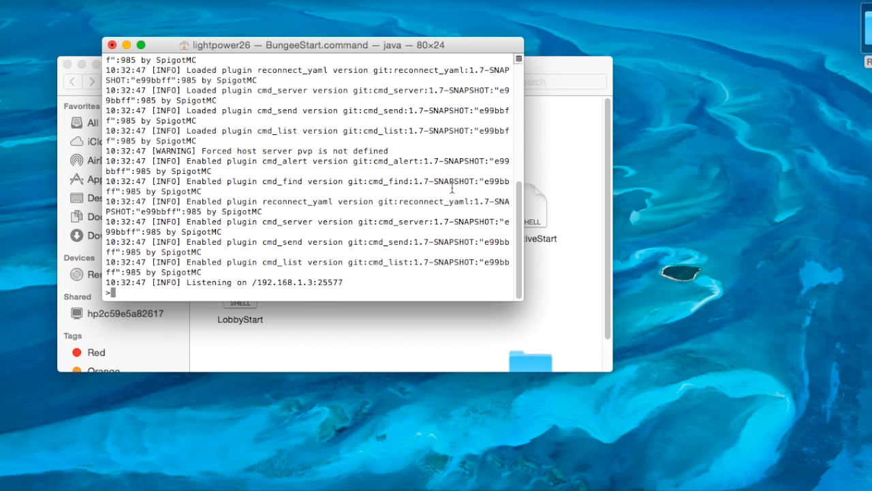
left_click_drag(258, 282, 368, 279)
left_click(369, 279)
left_click(341, 324)
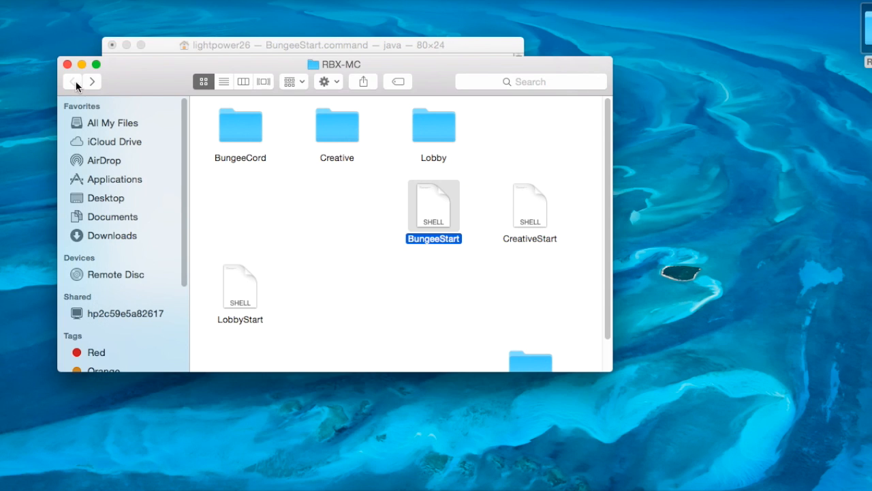
Step: Run the CreativeStart and LobbyStart scripts from the RBX-MC folder, and open the multiplayer server list in Minecraft
left_click(539, 277)
double_click(545, 210)
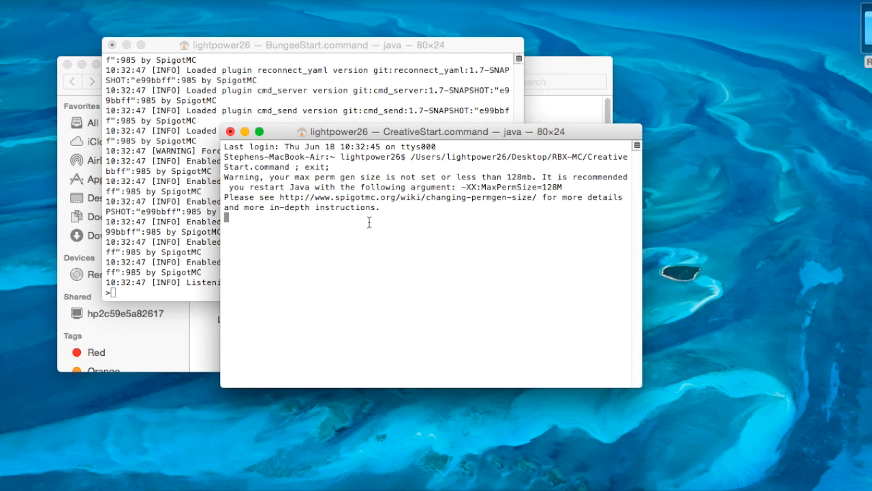
left_click(190, 342)
double_click(241, 311)
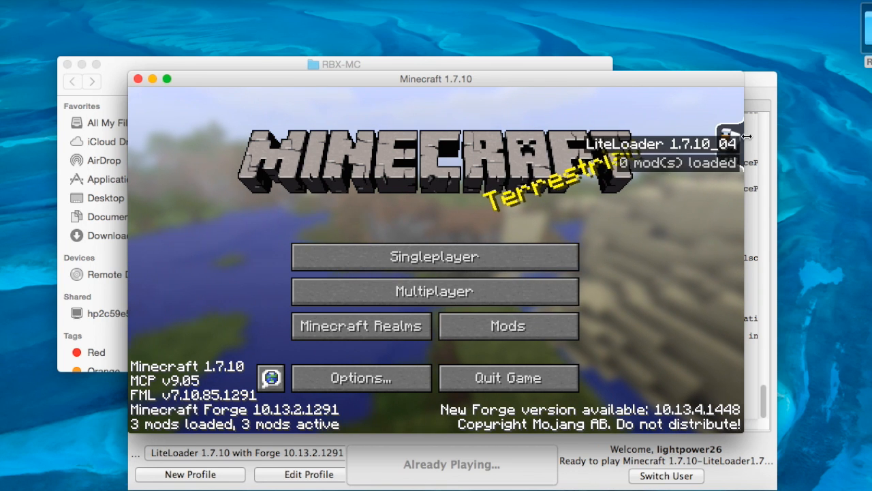
left_click(491, 290)
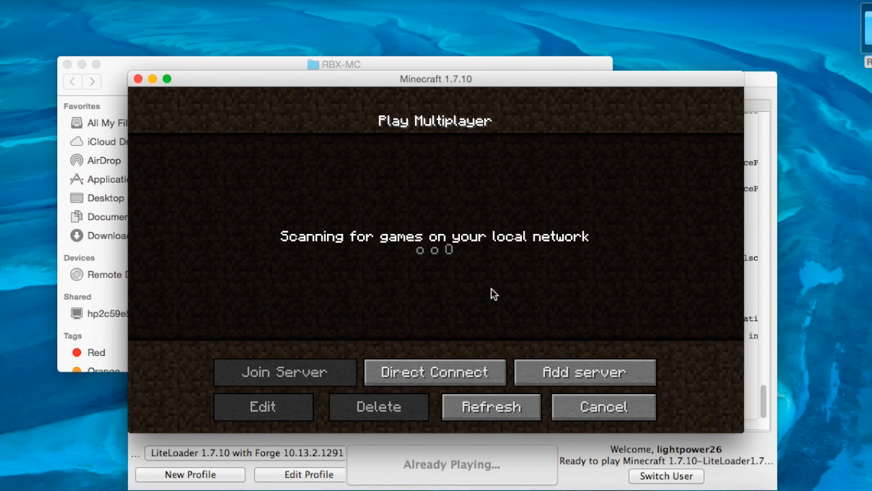
left_click(436, 366)
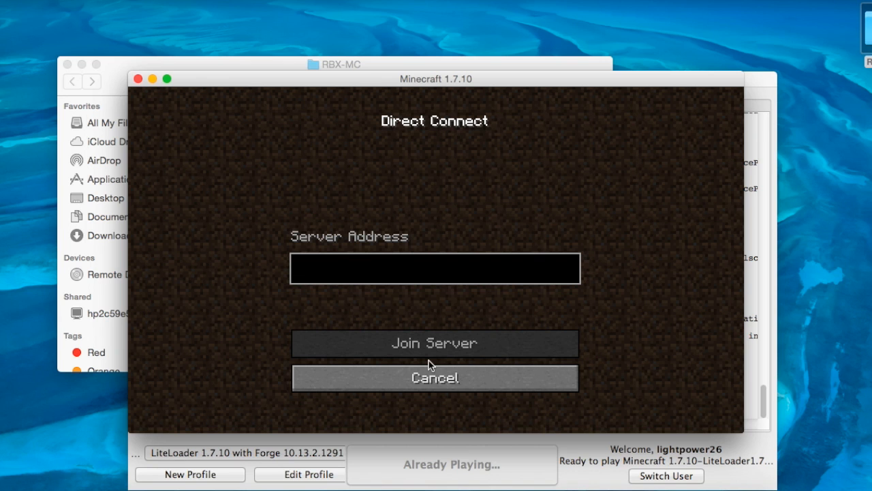
type("loac")
key("BackSpace")
key("BackSpace")
type("calhost")
left_click(429, 372)
Step: Add a multiplayer server entry with the address localhost, keeping the default server name
left_click(545, 381)
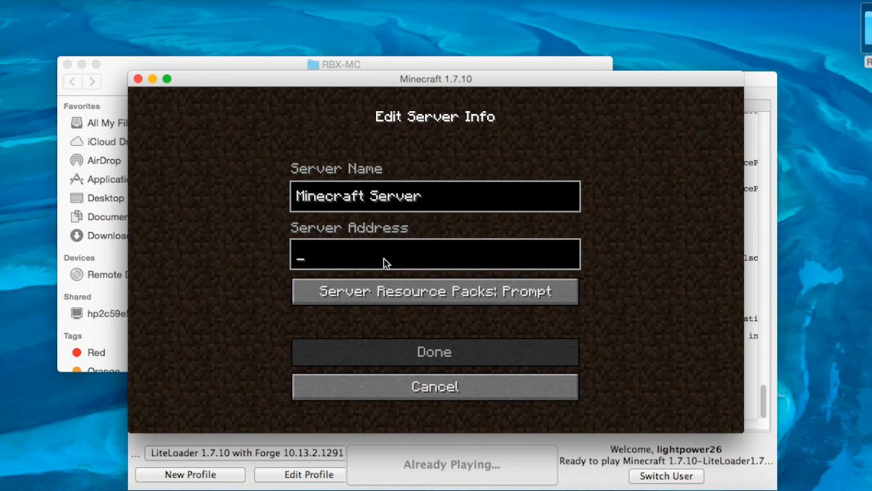
type("o")
key("BackSpace")
type("localhost")
left_click(379, 357)
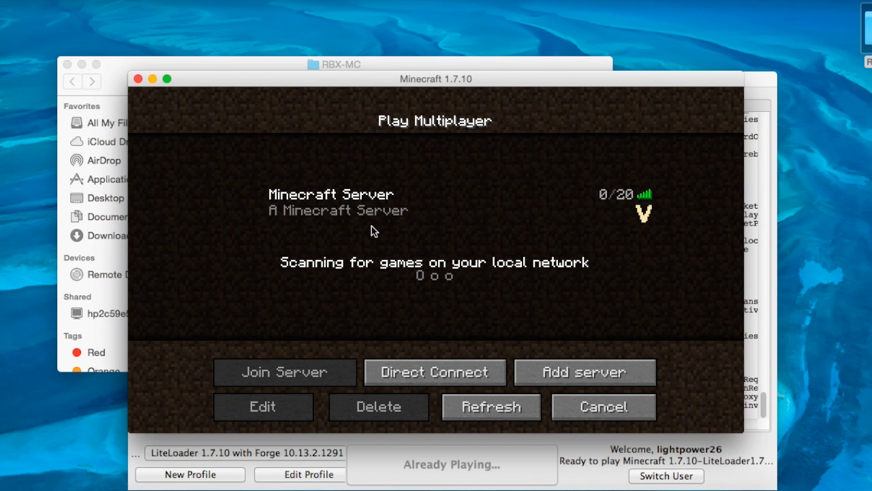
Step: Examine the startup logs of the Creative and Lobby servers, including the address and port each one starts on
mouse_move(643, 224)
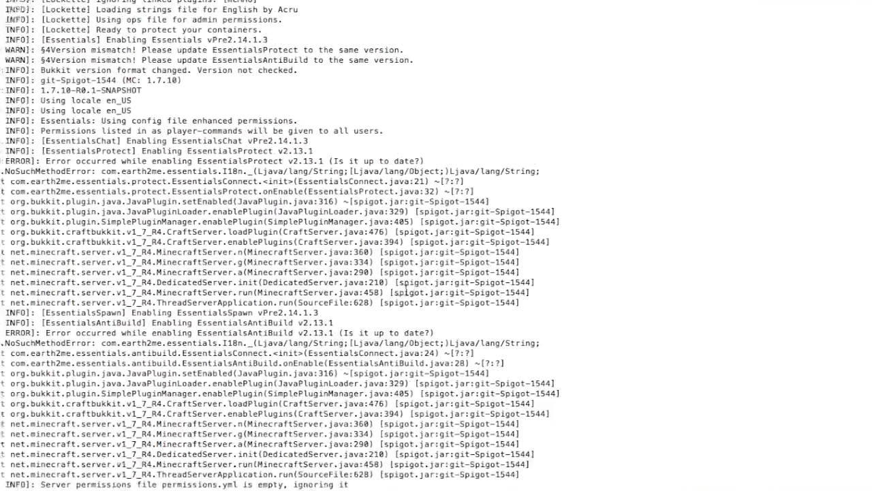
scroll(362, 346, "up", 15)
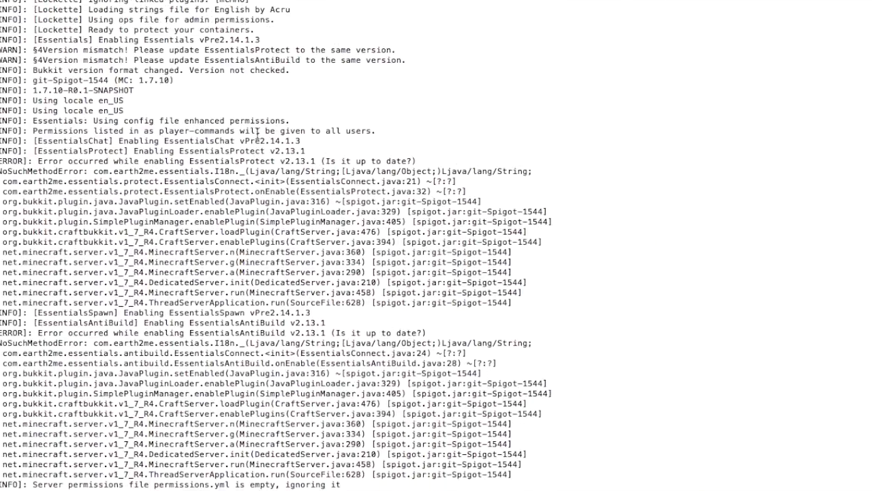
scroll(257, 136, "up", 15)
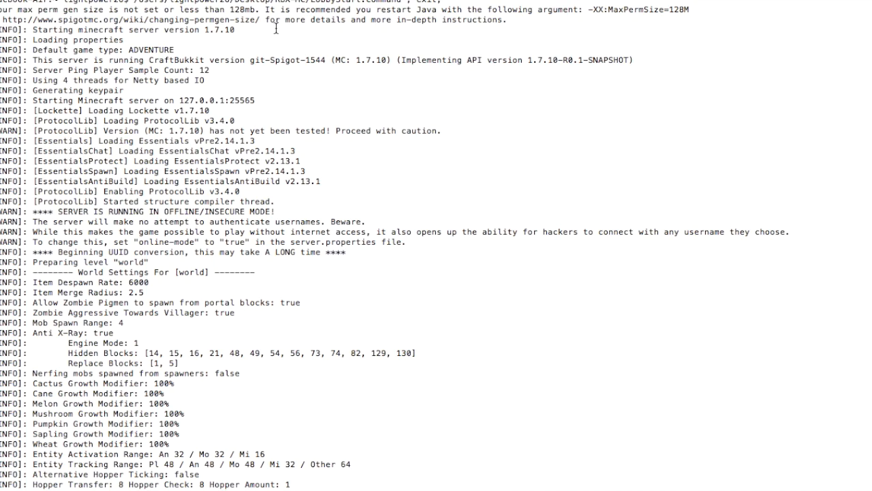
scroll(342, 112, "down", 10)
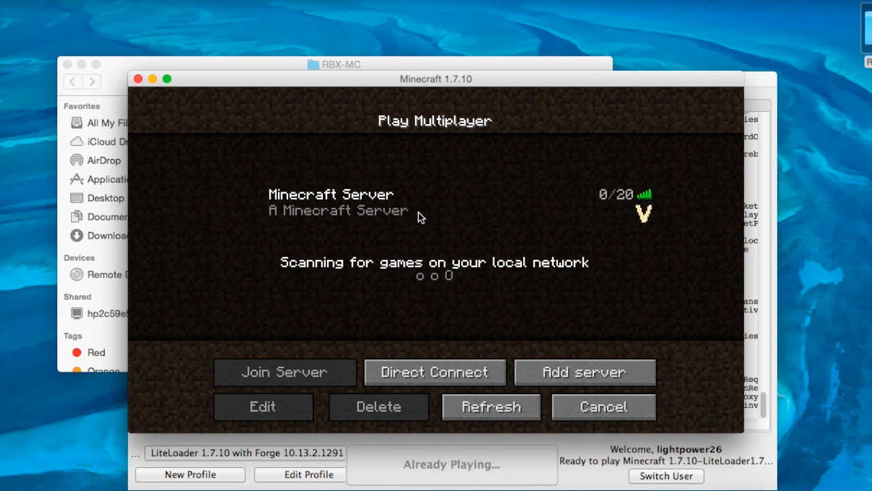
Step: Set the Minecraft Server entry's address to localhost:25577 and refresh the server list
left_click(418, 216)
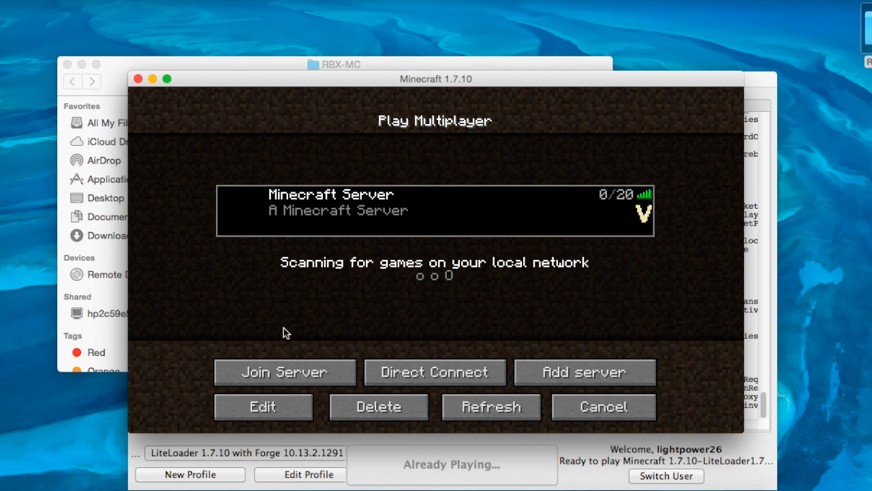
left_click(268, 413)
left_click(372, 257)
type(":")
type("25565")
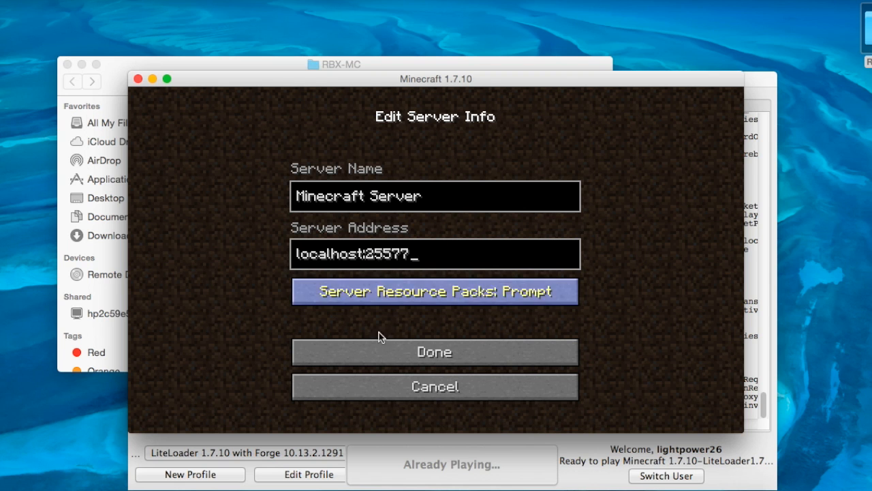
left_click(381, 352)
left_click(492, 407)
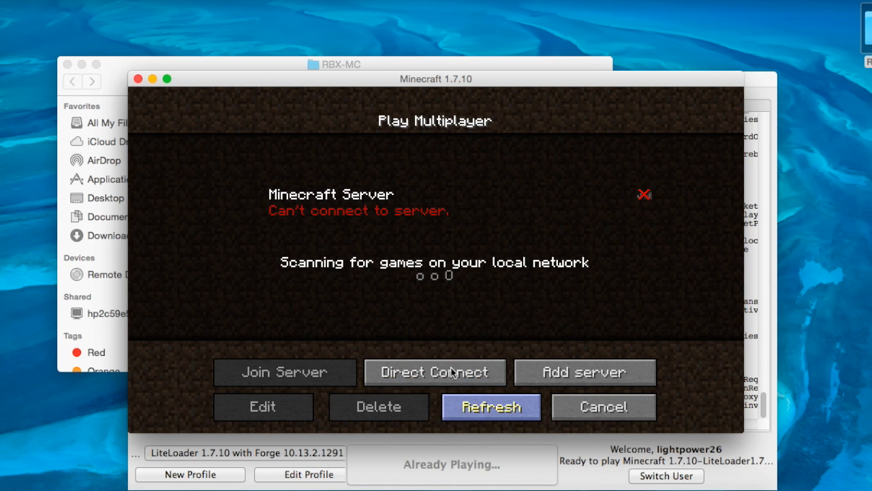
Step: Try to replace the Minecraft Server entry's address with 192.168.1.3:25577
left_click(432, 216)
left_click(293, 411)
left_click(461, 259)
key("BackSpace")
key("BackSpace")
key("BackSpace")
key("BackSpace")
key("BackSpace")
key("BackSpace")
key("BackSpace")
key("BackSpace")
key("BackSpace")
key("BackSpace")
key("BackSpace")
key("BackSpace")
key("BackSpace")
key("BackSpace")
key("BackSpace")
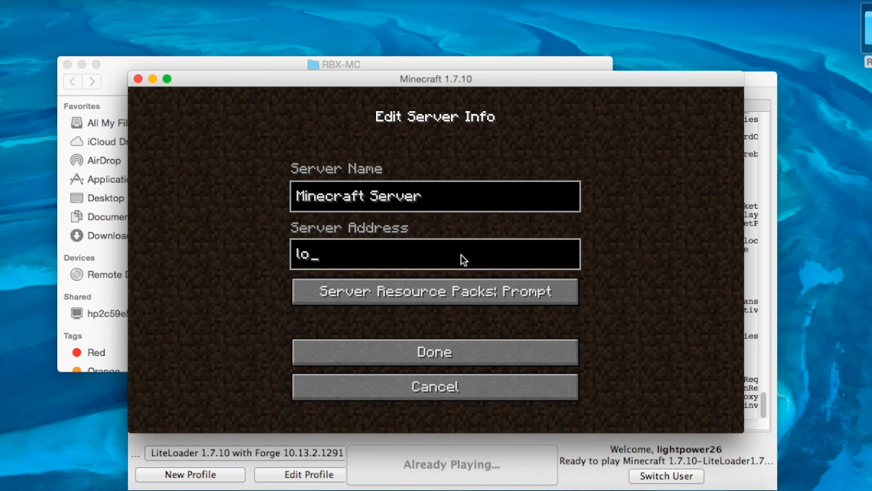
type("192.168.")
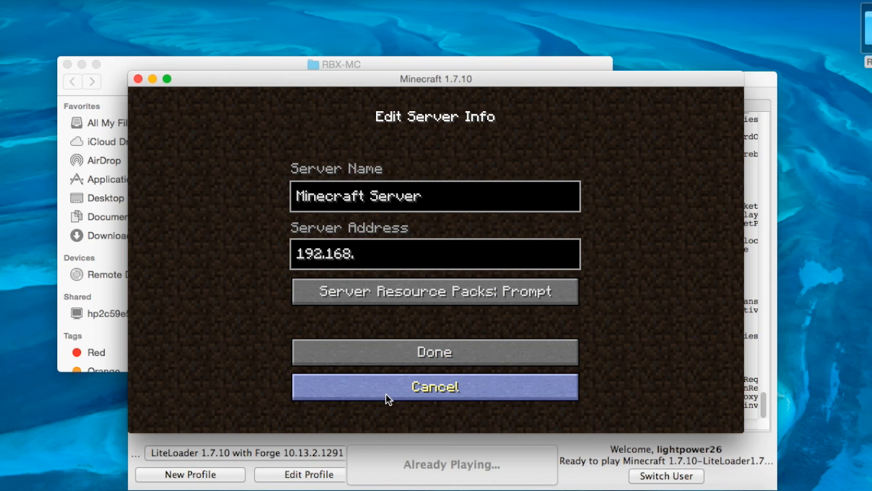
type("1.3:25577")
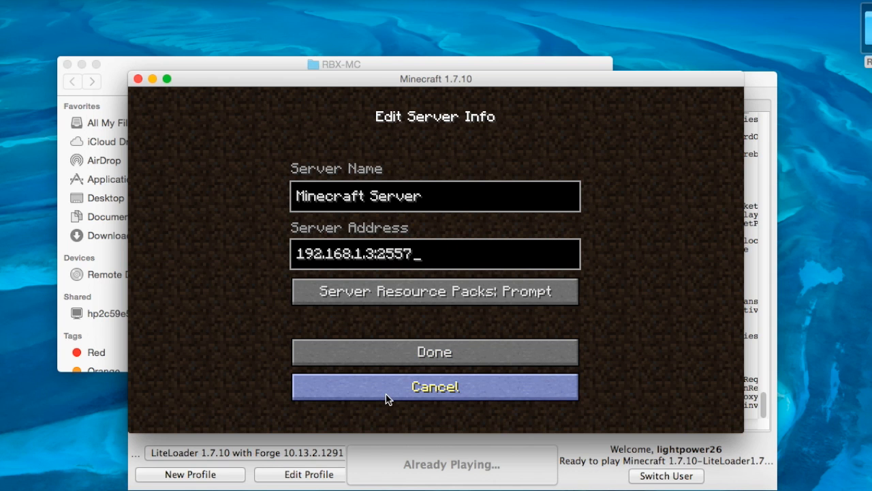
left_click(391, 359)
Step: Edit the Minecraft Server entry so its address is 192.168.1.3:25577, save it and refresh the server list
left_click(280, 409)
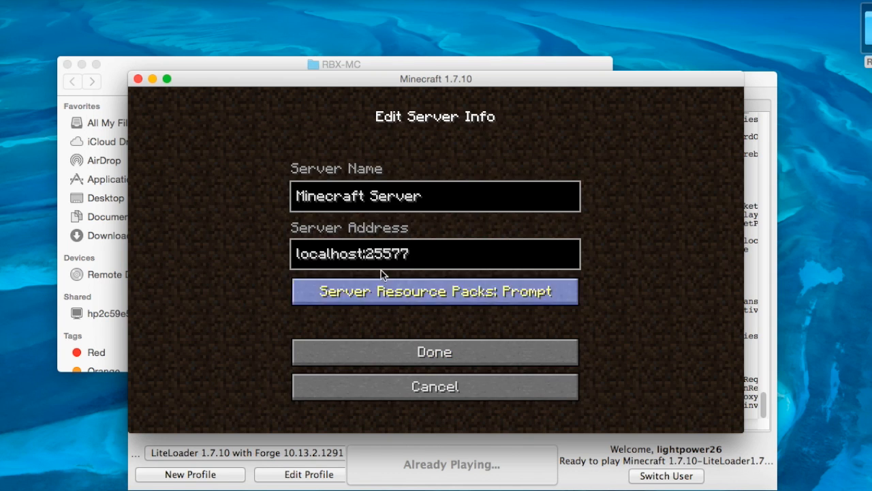
left_click(411, 259)
key("BackSpace")
key("BackSpace")
key("BackSpace")
key("BackSpace")
key("BackSpace")
key("BackSpace")
key("BackSpace")
key("BackSpace")
key("BackSpace")
key("BackSpace")
key("BackSpace")
key("BackSpace")
key("BackSpace")
key("BackSpace")
key("BackSpace")
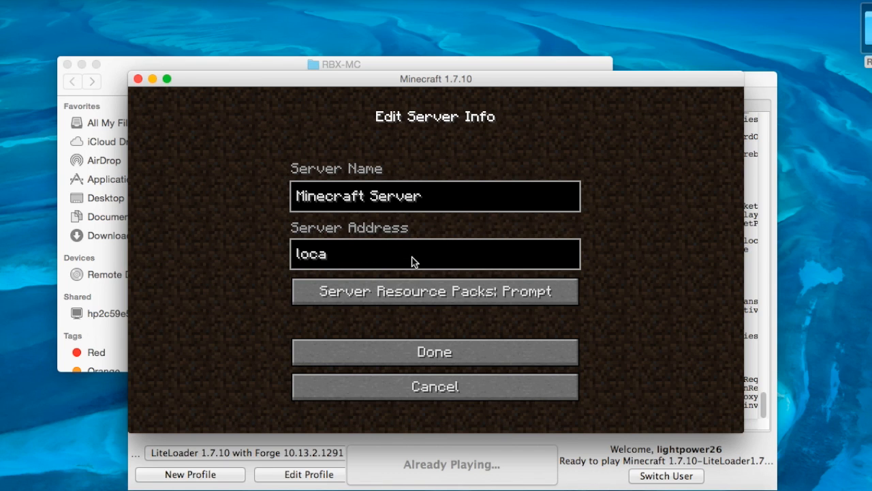
type("192.168.")
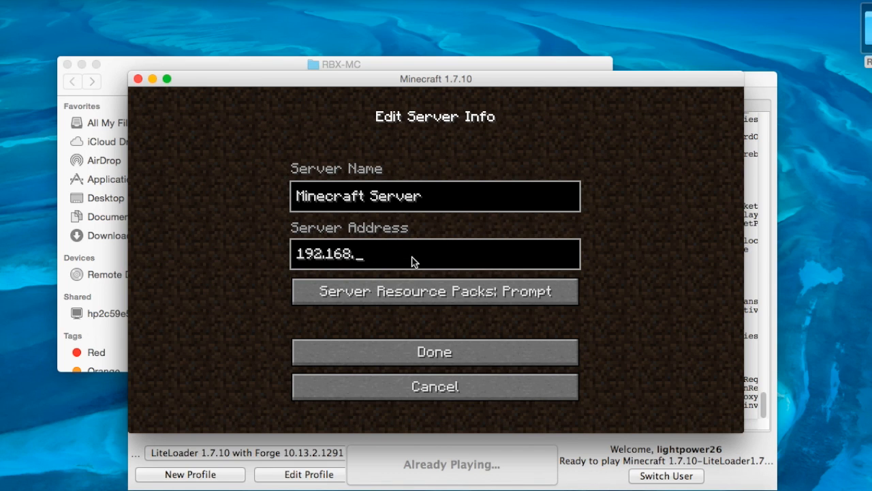
type("1.3:25577")
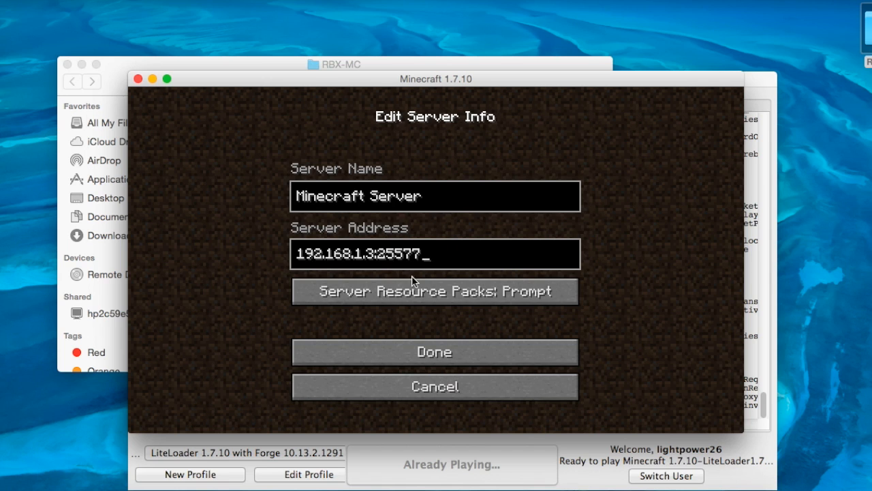
left_click(410, 355)
left_click(491, 415)
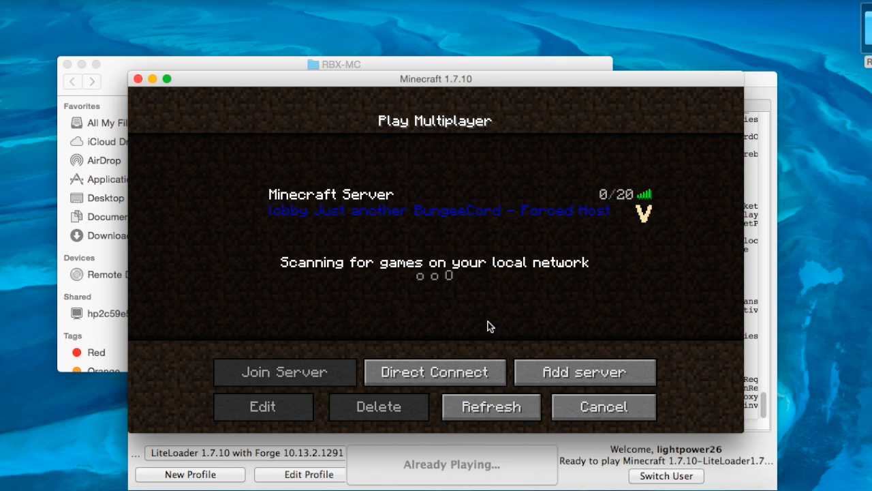
Step: Join the Minecraft Server entry, minimize the Minecraft Launcher window and resume the game
left_click(443, 208)
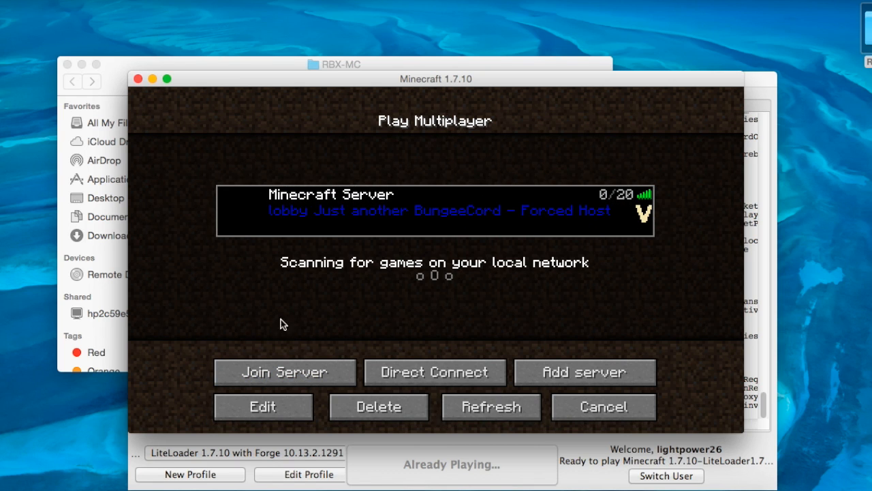
left_click(273, 381)
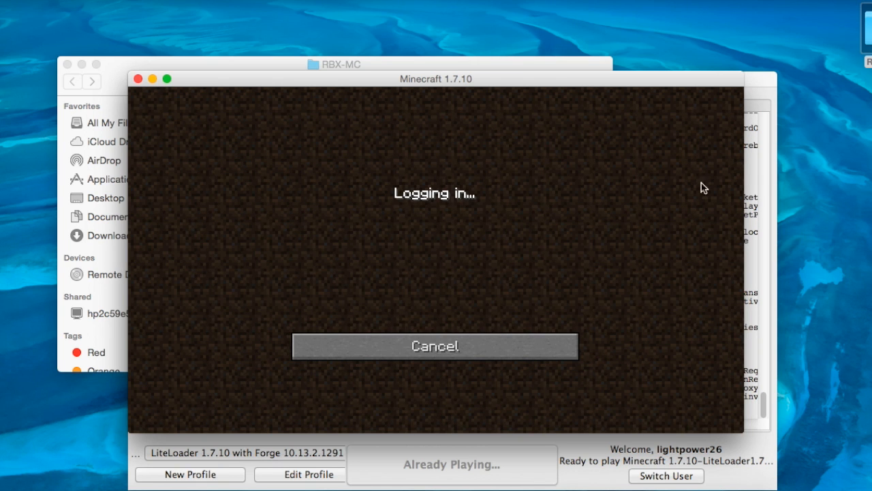
left_click(746, 80)
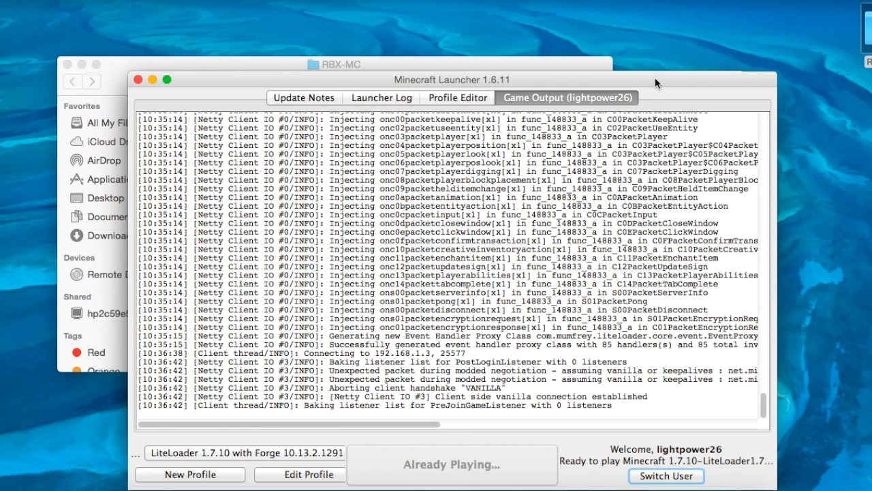
left_click(153, 80)
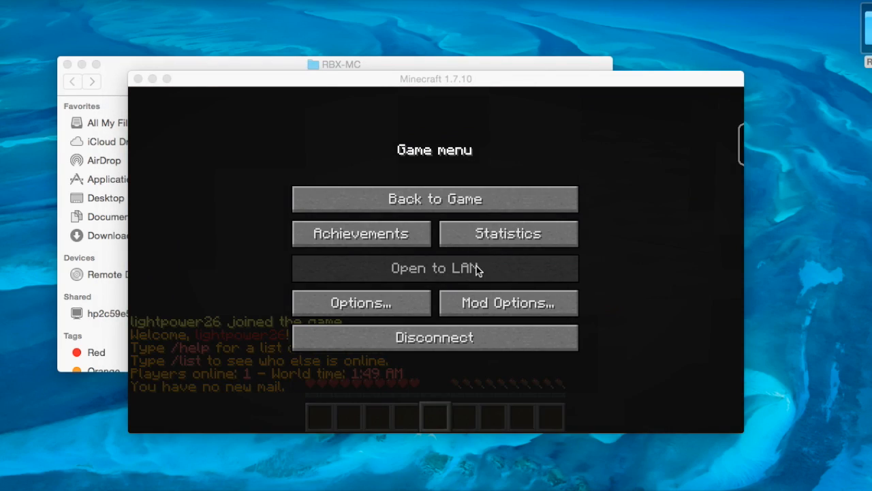
left_click(458, 198)
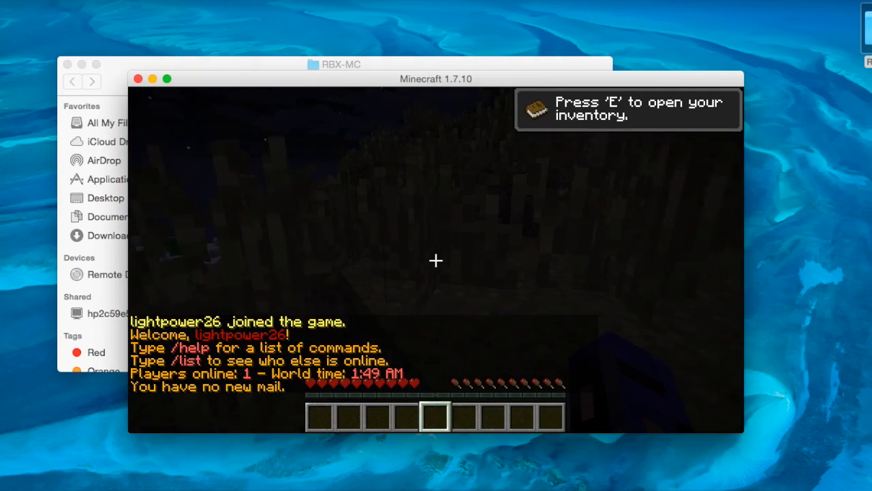
Step: Look through the key bindings in the game's Controls options and return to the game
key("Escape")
left_click(361, 302)
left_click(529, 293)
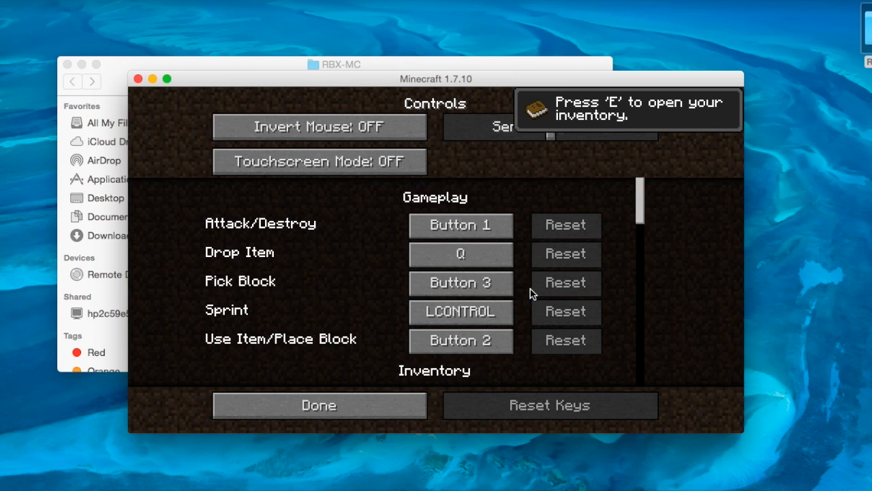
scroll(534, 294, "down", 1)
scroll(533, 294, "down", 1)
key("Escape")
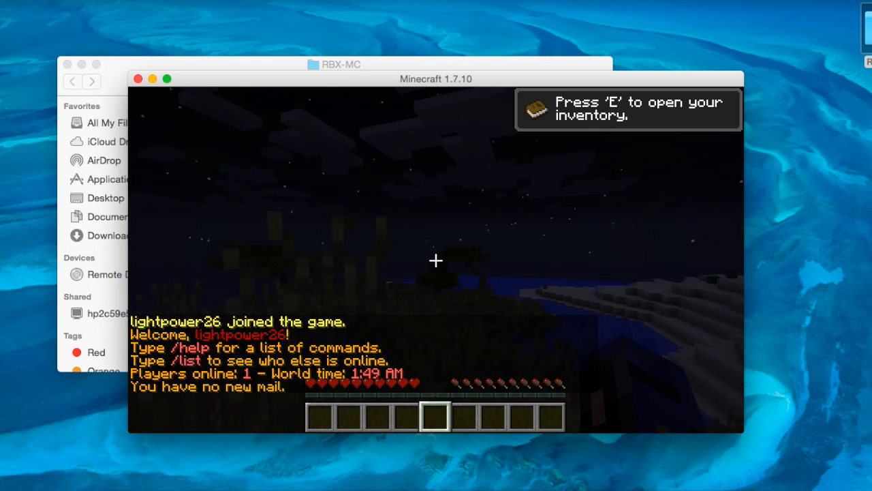
Step: Open and close the inventory, and make it daytime in the world with the command /time set day
key("e")
type("e/time set")
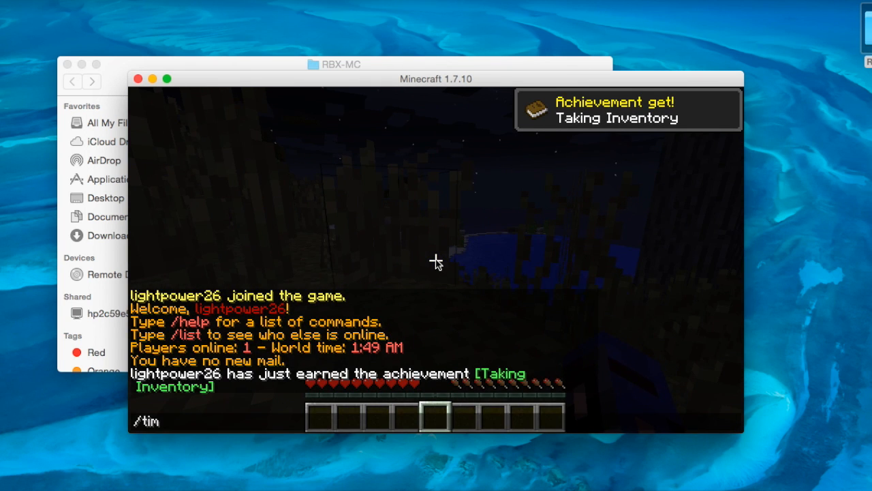
type(" day")
key("Return")
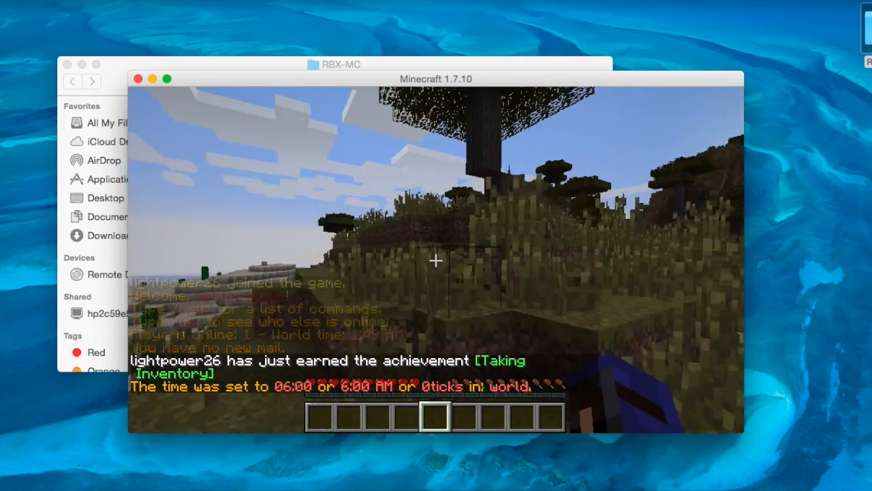
Step: Increase the field of view slightly in the game's options and return to the game
key("Escape")
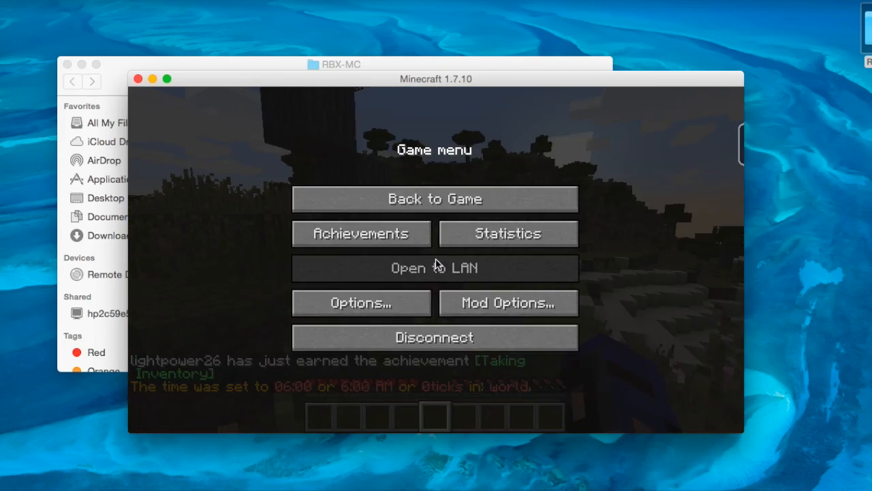
left_click(382, 302)
left_click_drag(320, 143, 344, 143)
key("Escape")
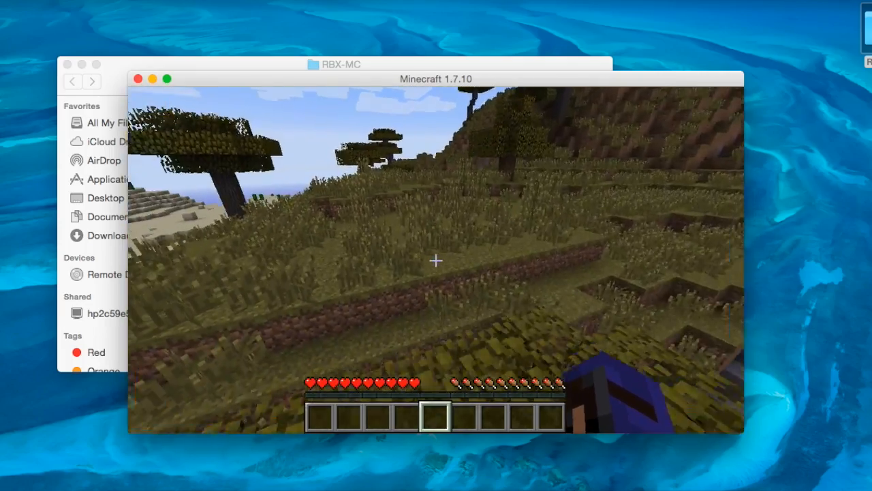
Step: Walk forward in the lobby world and list the servers available through the proxy with the /server command
key("w")
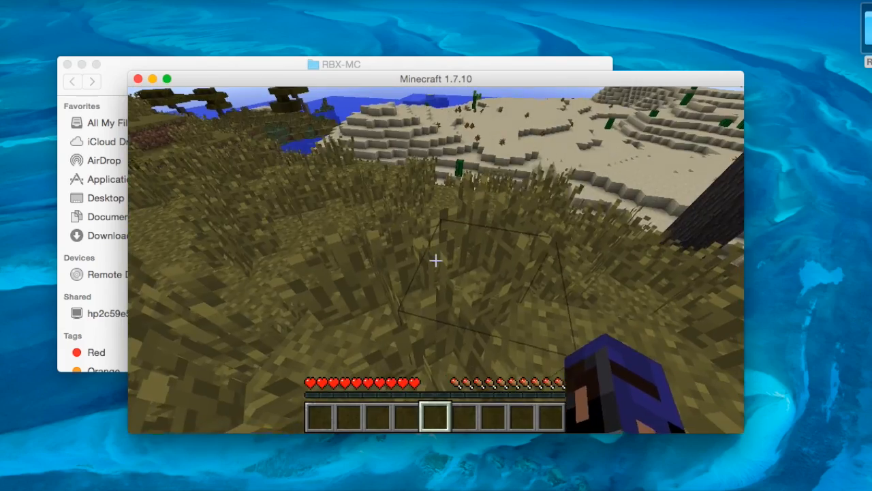
type("t/server")
key("Return")
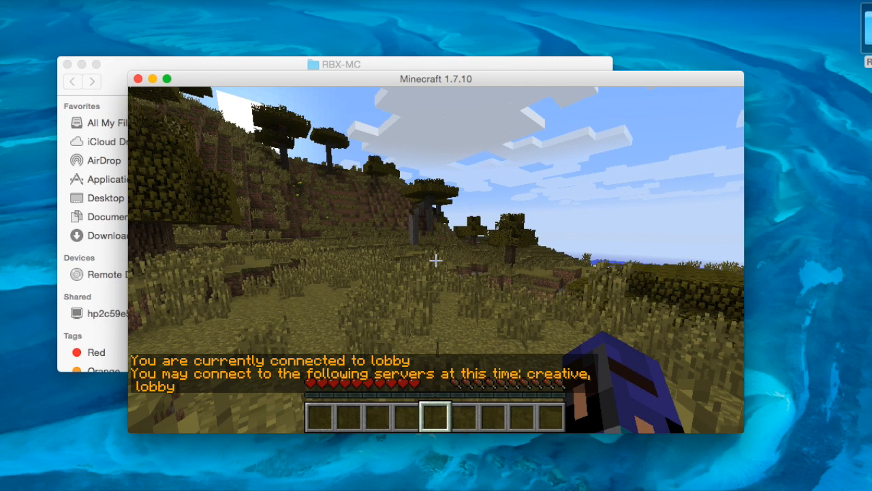
Step: Query the proxy's BungeeCord version with the /bungee command
key("slash")
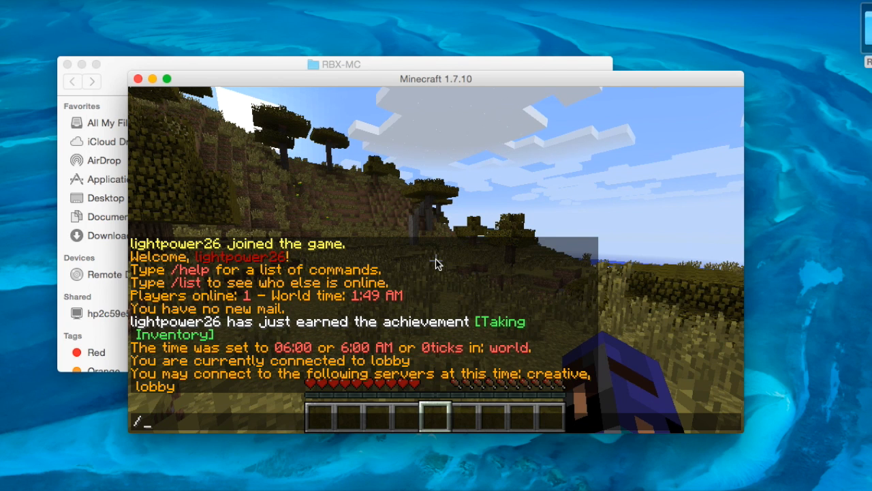
type("bungee")
key("Return")
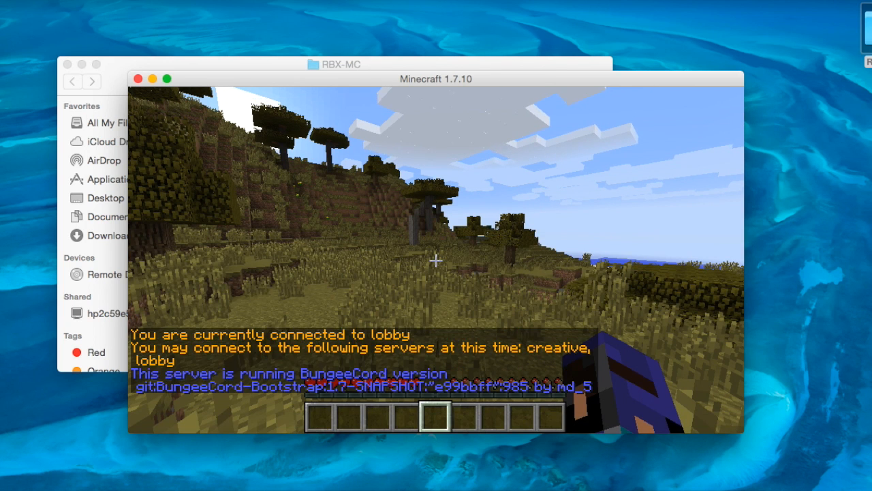
Step: Adjust a slider in the game's options and return to the game
key("slash")
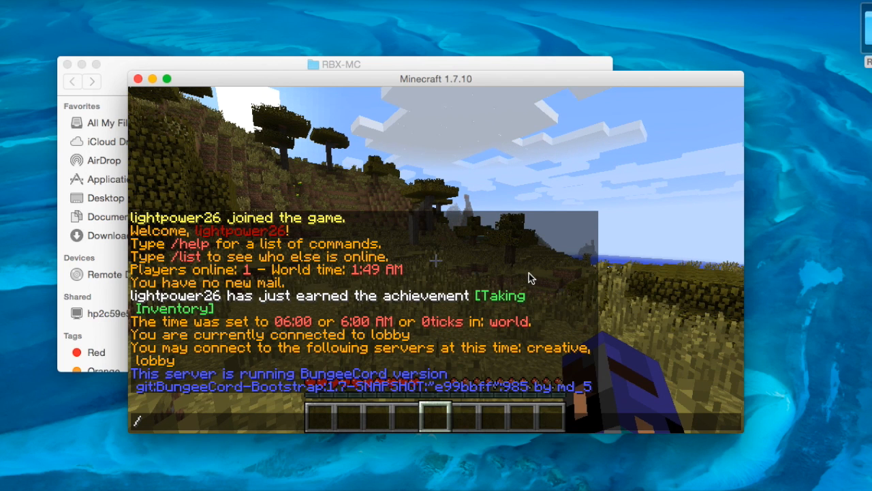
key("Escape")
key("Escape")
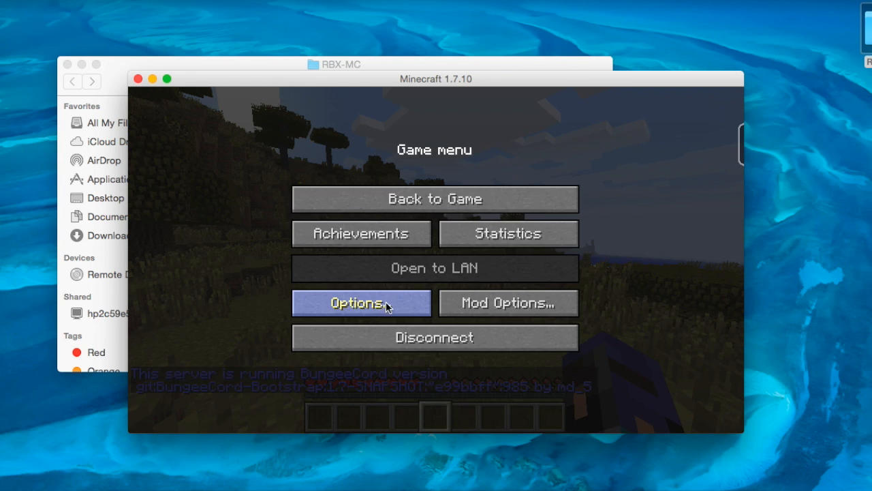
left_click(386, 302)
left_click(331, 254)
left_click_drag(334, 186, 320, 180)
key("Escape")
Step: Try the /permissions command, and list the available server commands with /help
key("slash")
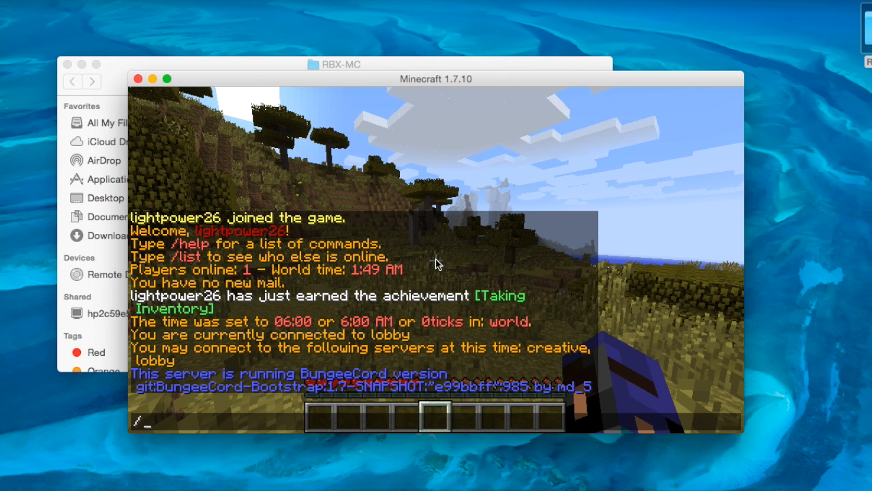
type("permissions")
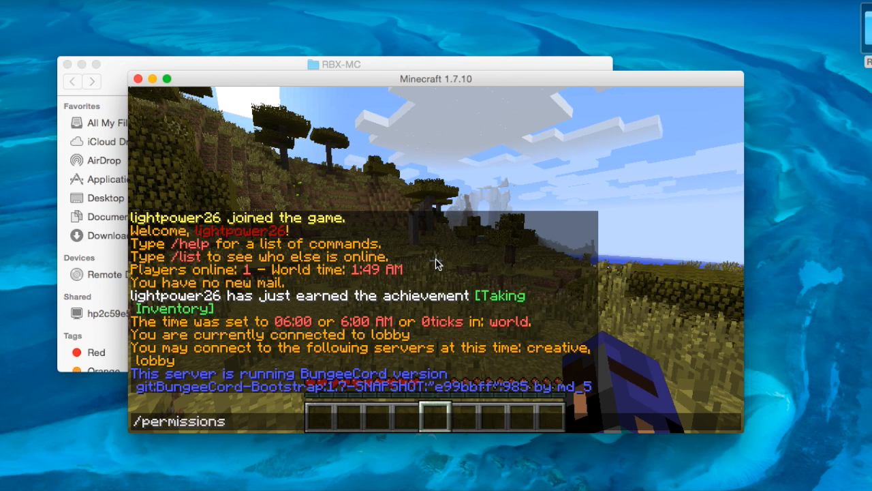
key("Return")
key("slash")
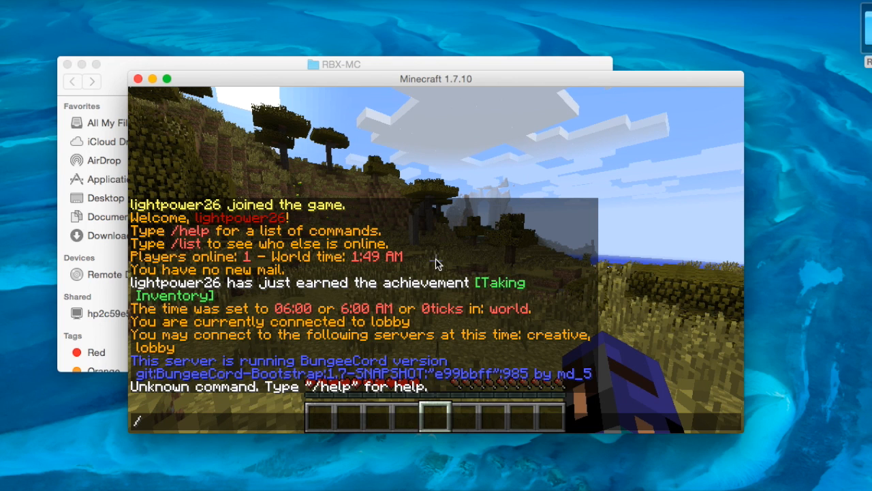
type("help")
key("Return")
Step: Broadcast the message HELP across the proxy with the /alert command
key("slash")
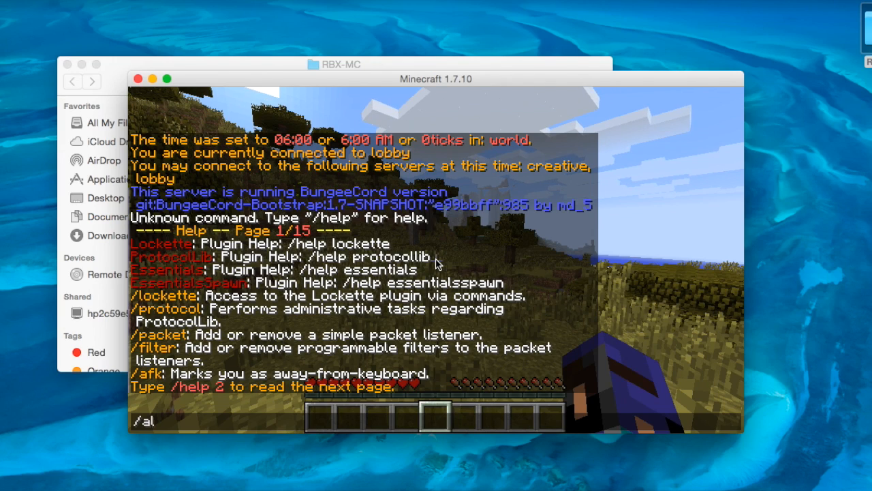
type("ELP")
key("Return")
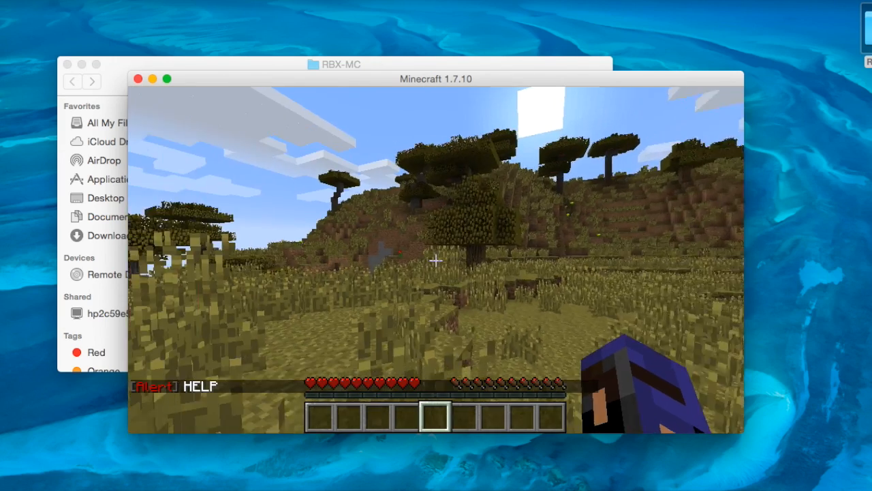
Step: Walk forward in the lobby world and switch to the creative server with the command /server creative
key("w")
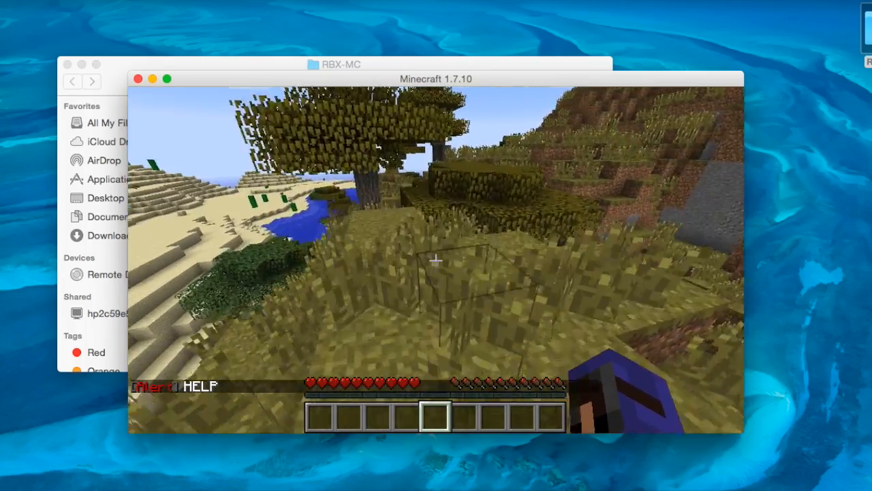
key("slash")
type("serever")
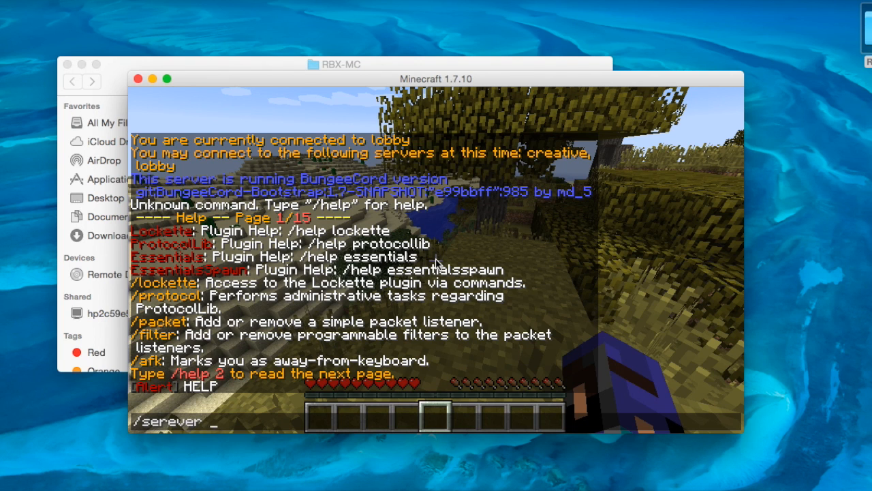
key("BackSpace")
key("BackSpace")
key("BackSpace")
type("vr creative")
key("Return")
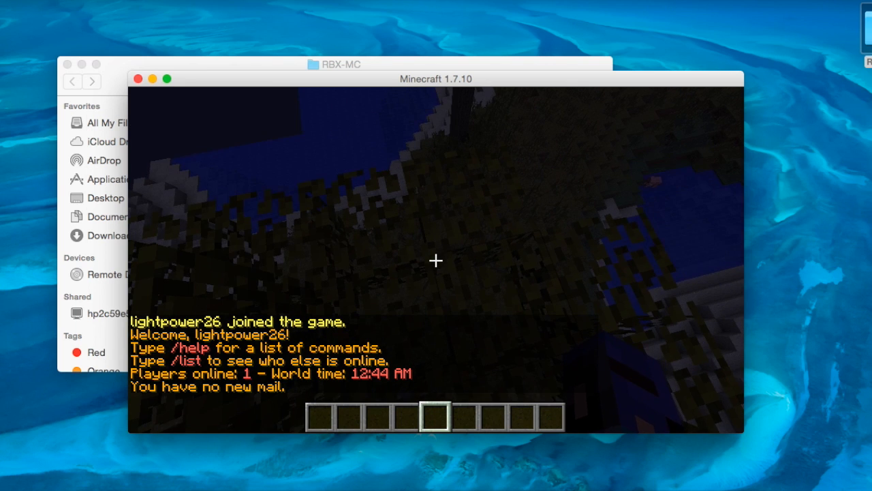
Step: Try to make it daytime on the creative server with the command /time set 0
key("slash")
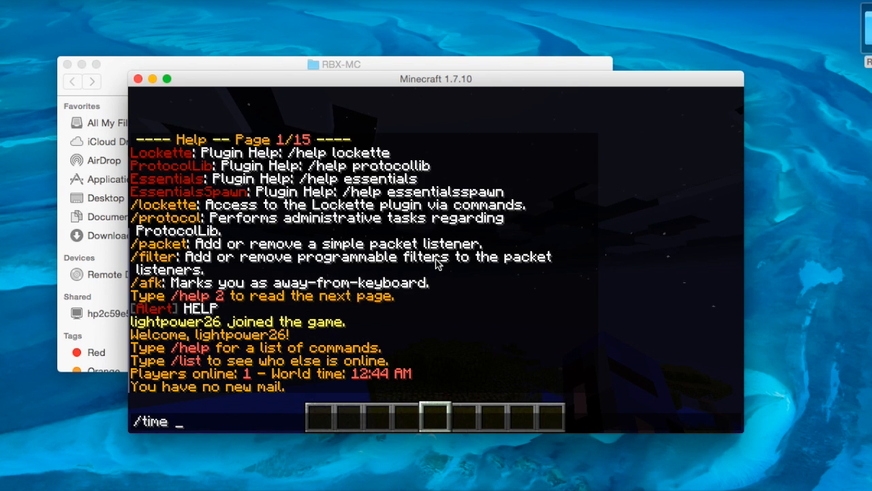
type("time set 0")
key("Return")
type("/time s")
Step: Give the player operator status from the Creative server's console and return to the Minecraft window
key("ctrl+Right")
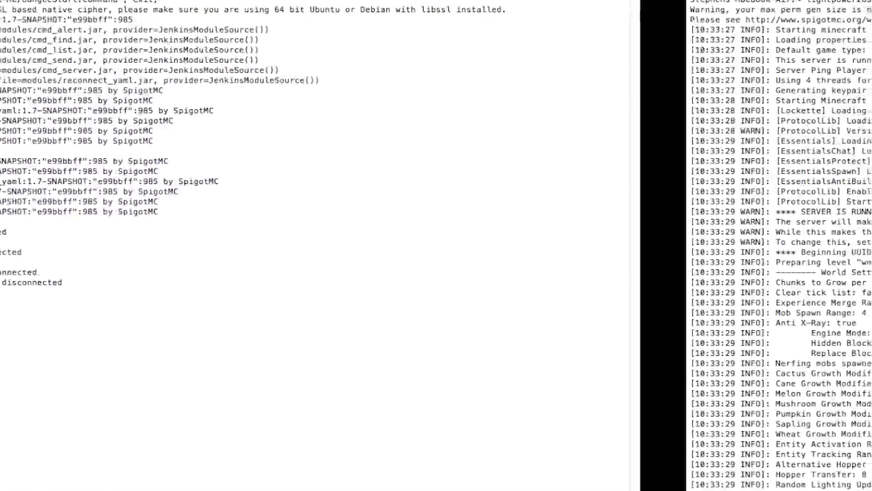
key("ctrl+Right")
scroll(306, 443, "down", 15)
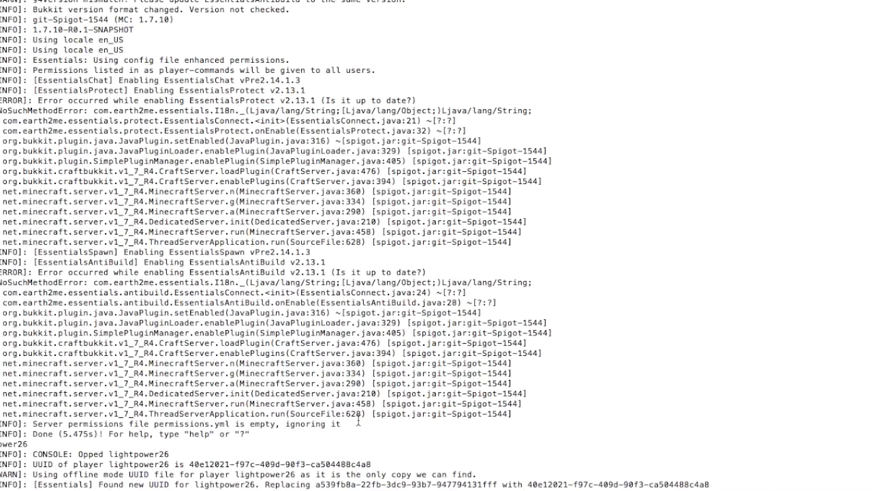
key("ctrl+Left")
key("ctrl+Left")
key("Escape")
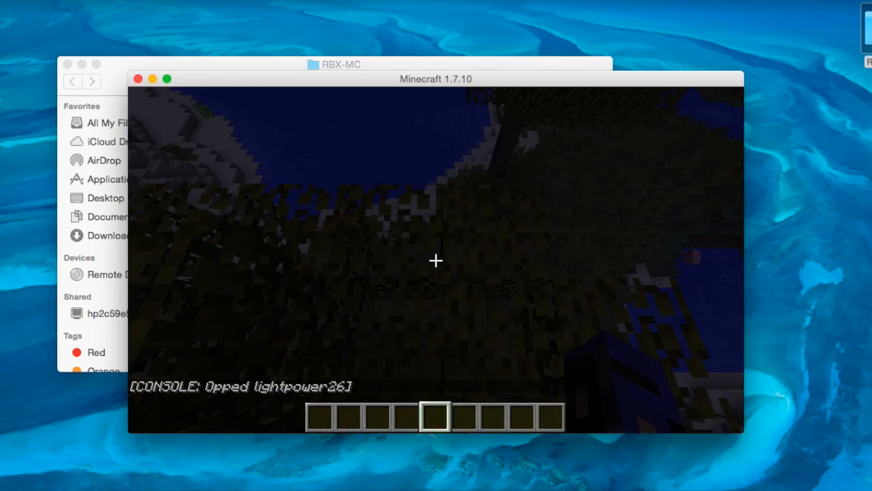
Step: Repeat the previous time command to set the creative world's time to 0
type("/")
key("Up")
key("Return")
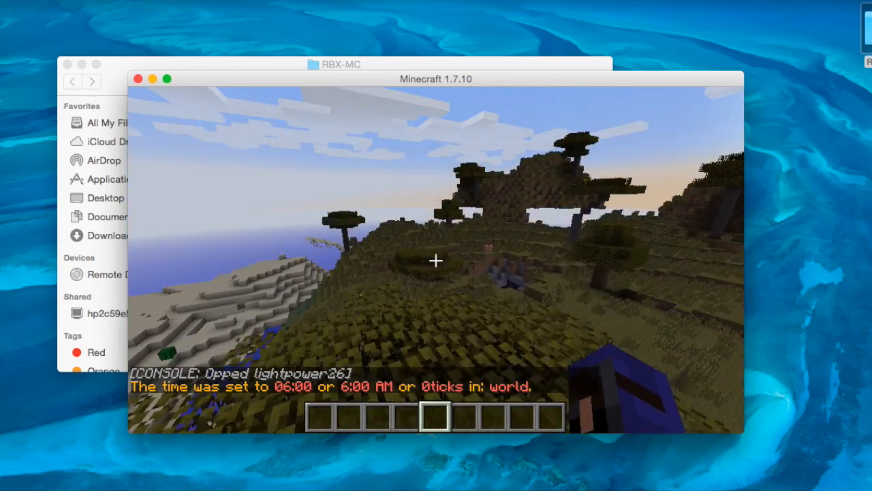
Step: Fly around the creative world's desert and hills, and check the list of online players
key("w")
key("w")
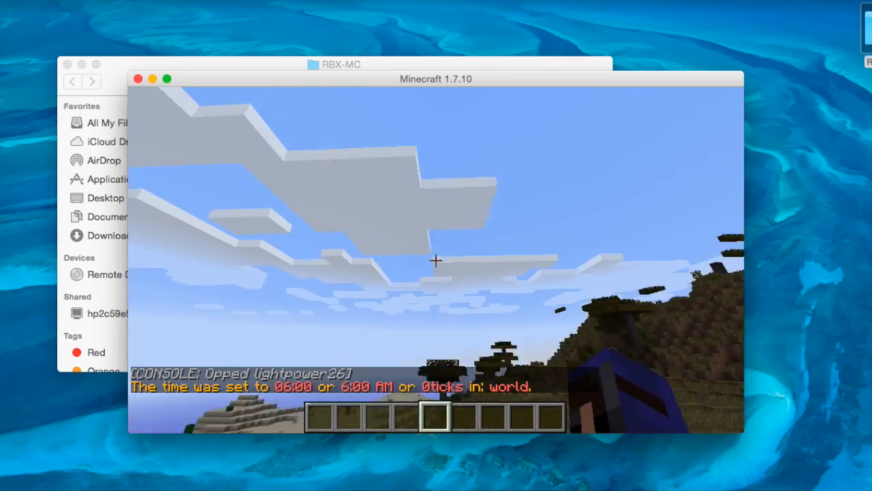
key("space")
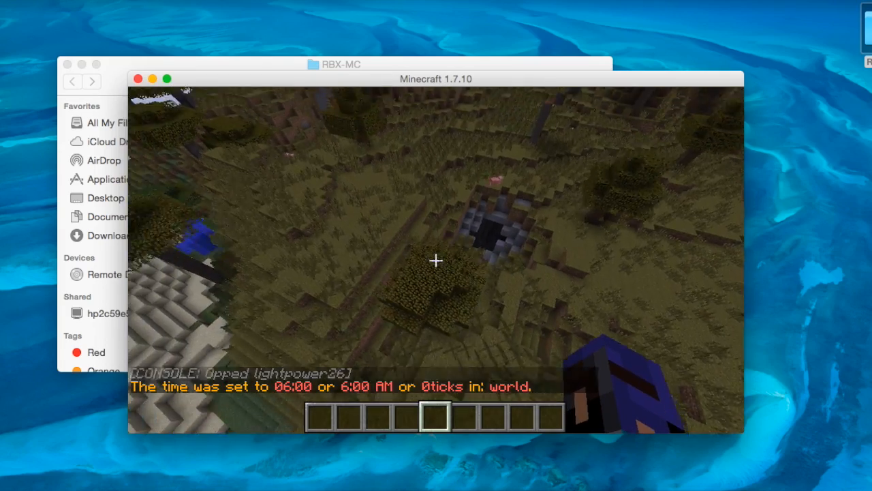
key("w")
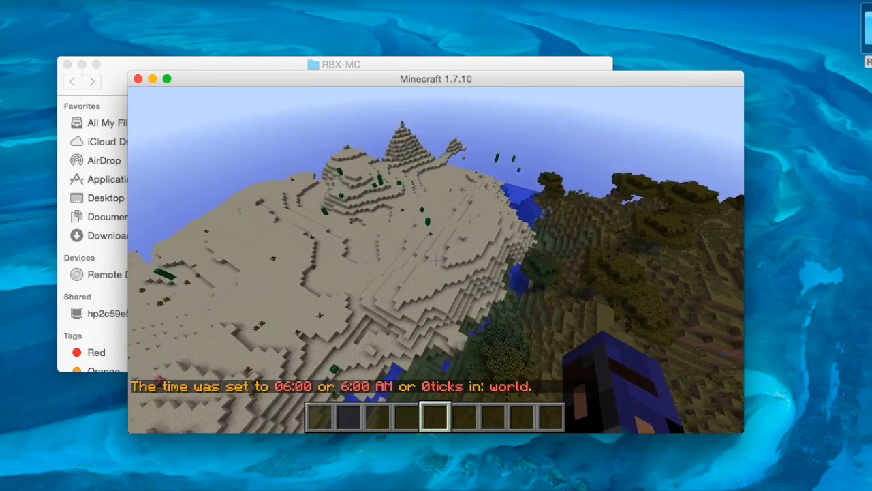
key("s")
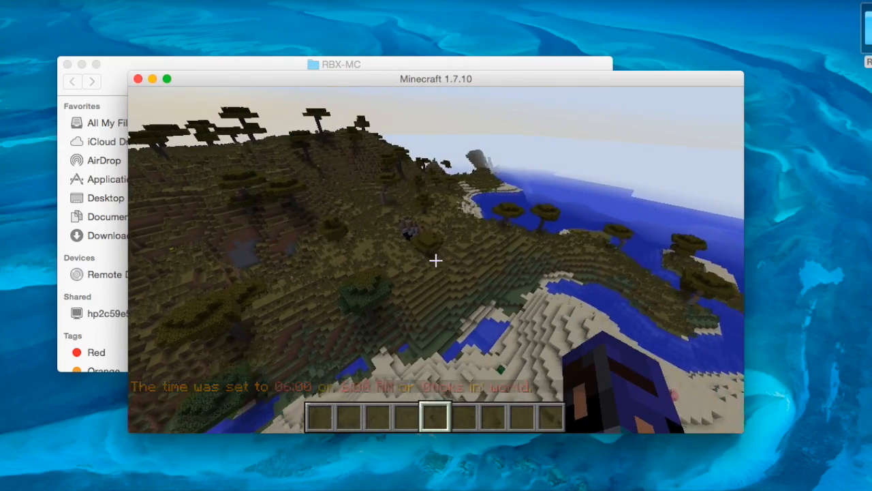
key("w")
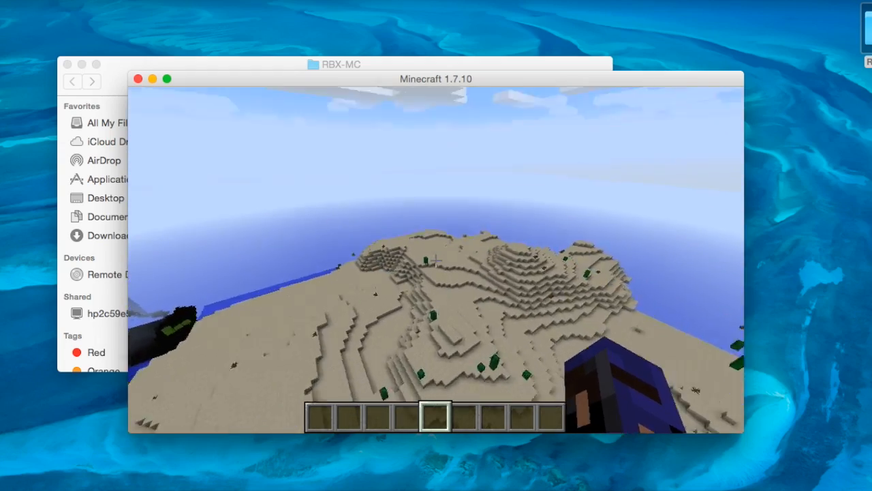
key("w")
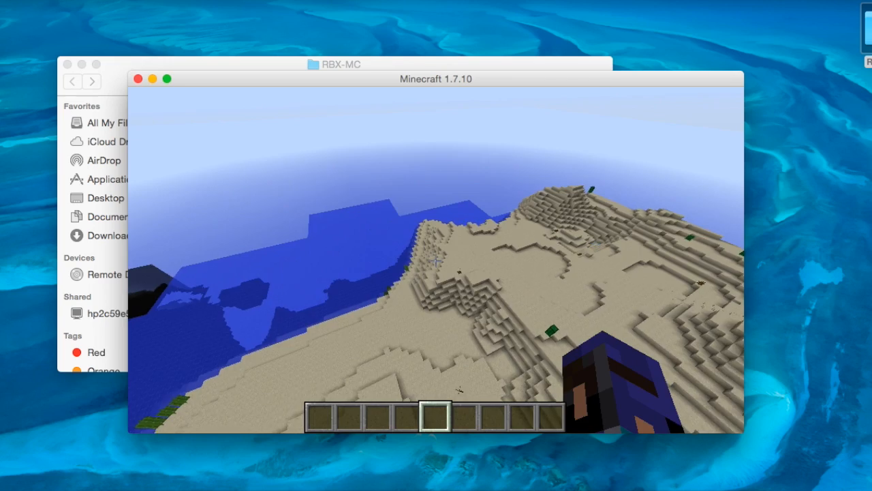
key("s")
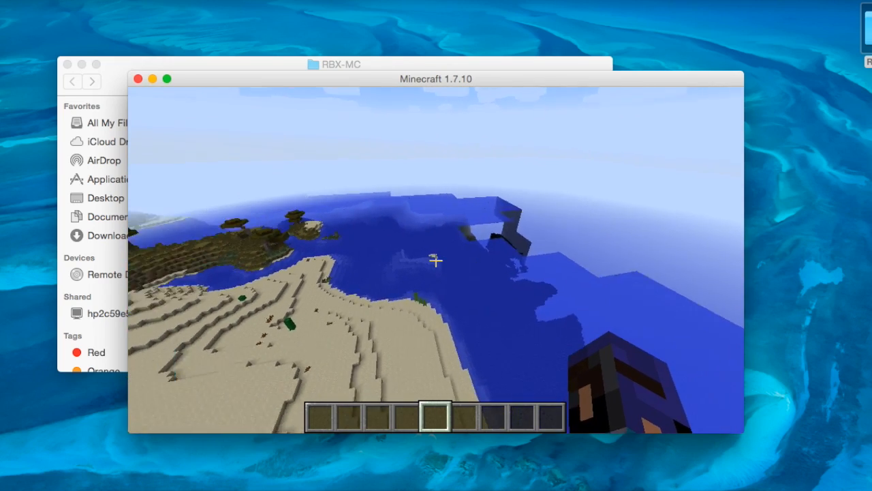
key("w")
key("w")
key("w")
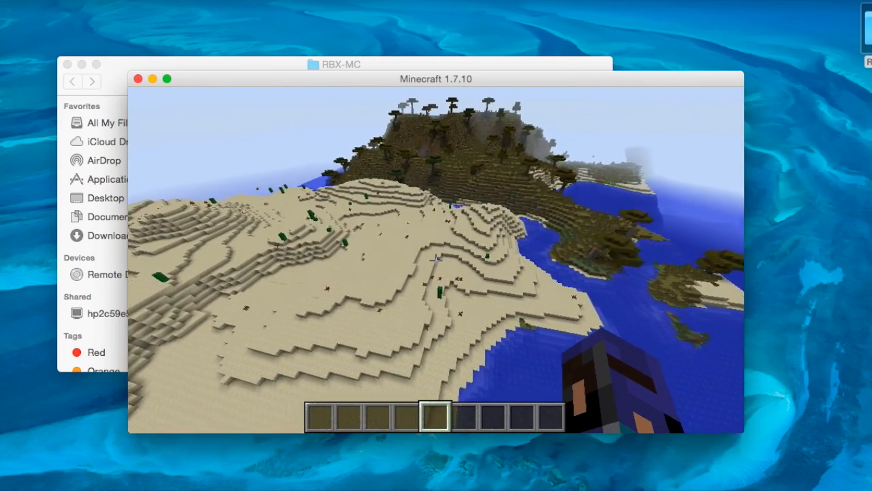
key("w")
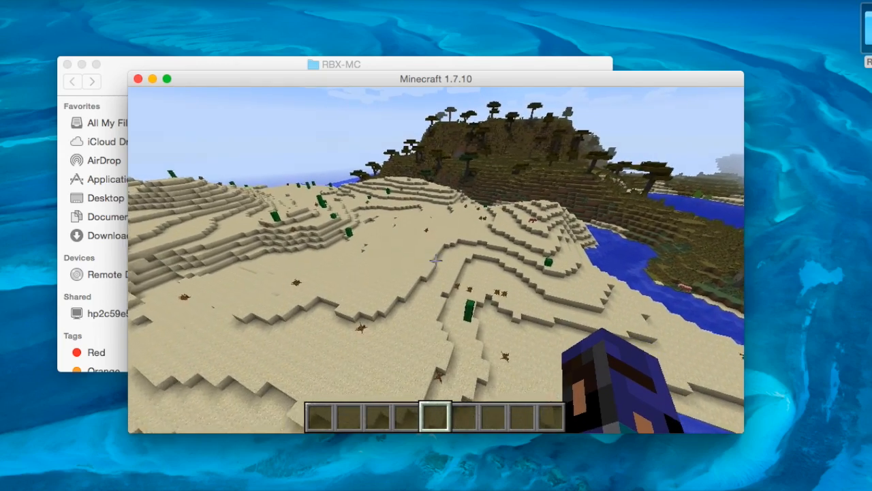
key("w")
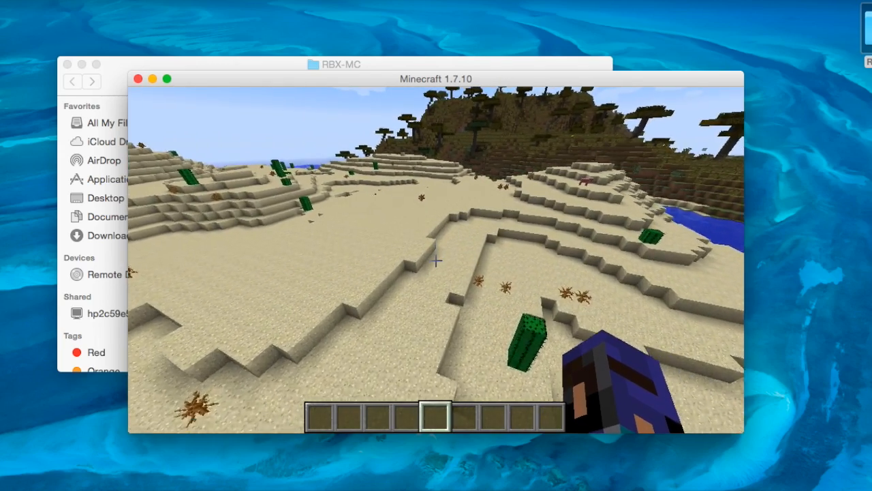
key("w")
key("w")
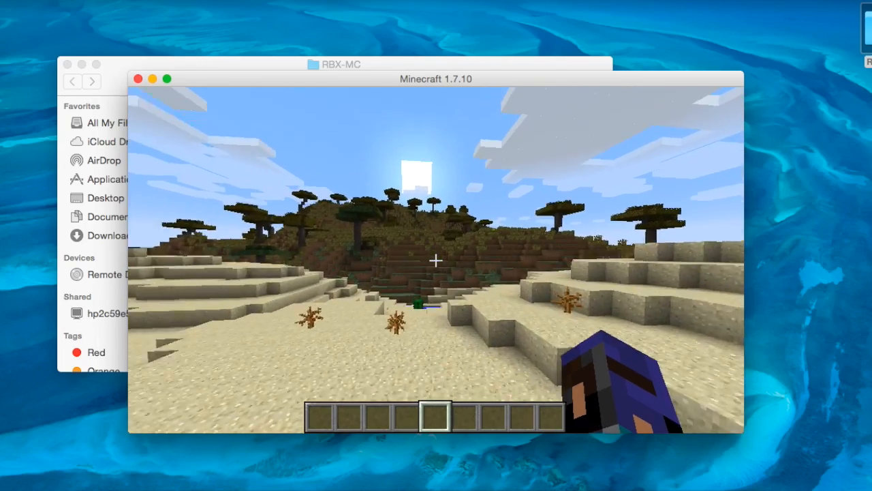
key("w")
key("Tab")
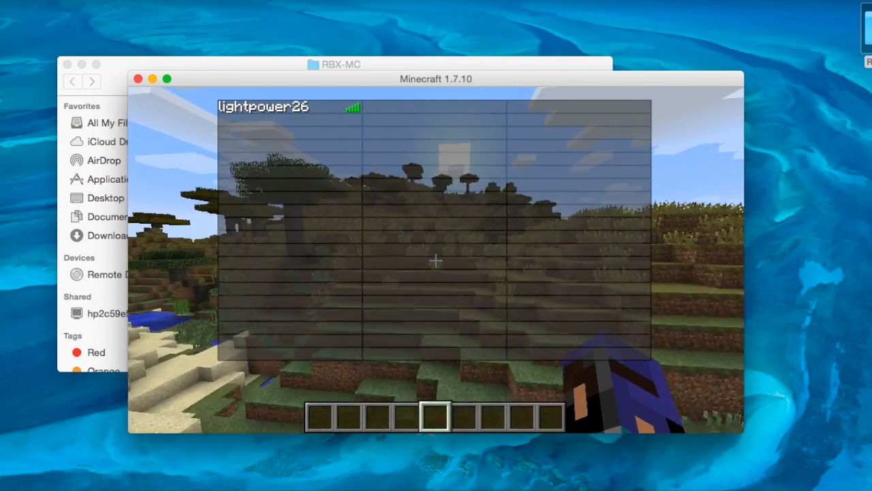
key("Tab")
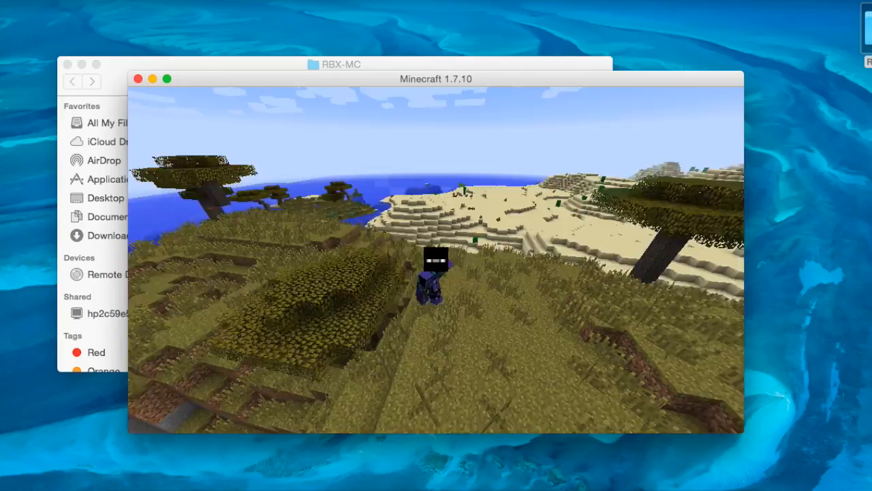
Step: Switch the game to fullscreen and restore the HUD and the first-person view
key("w")
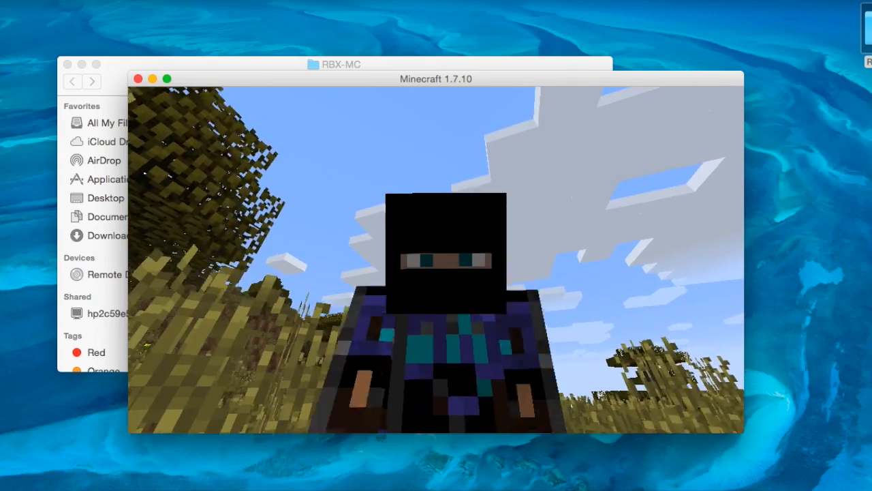
key("Escape")
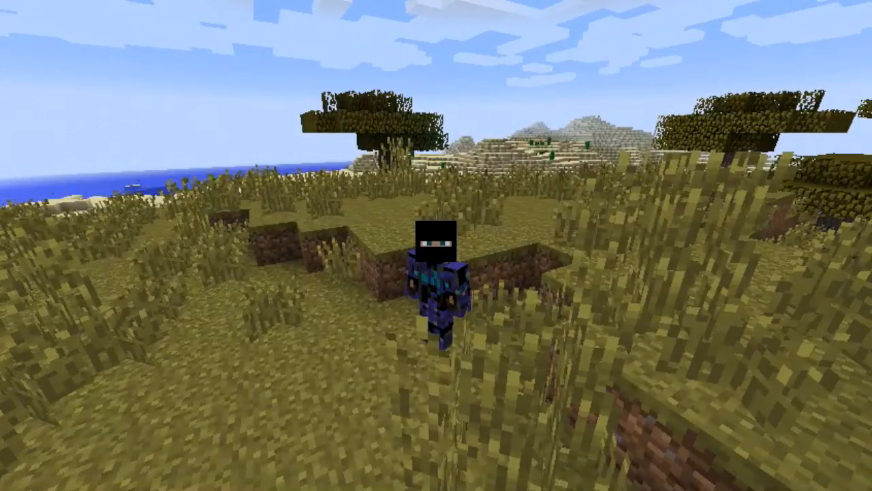
key("F1")
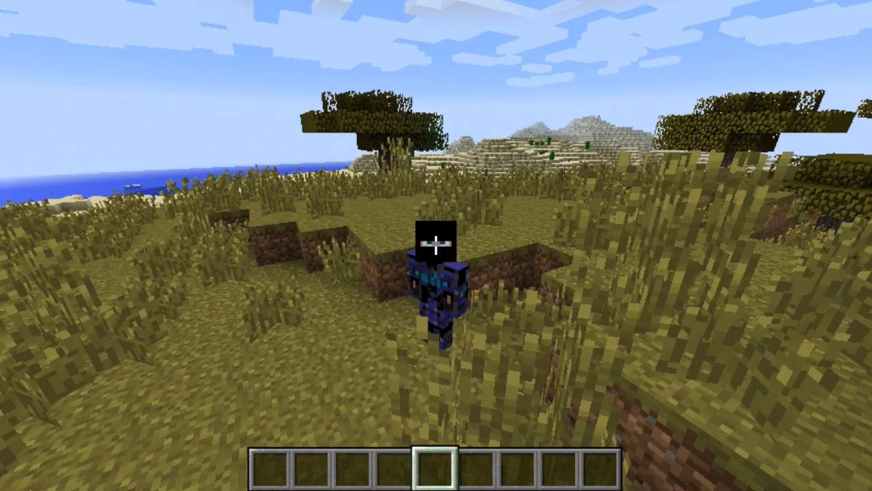
key("F5")
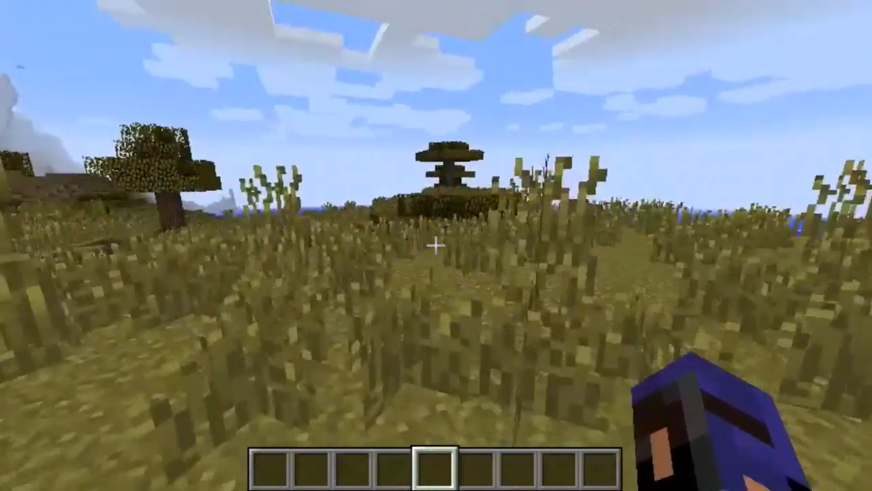
Step: Enter the proxy's server-switch command for the creative server and shut down the Creative server with /stop
key("slash")
type("server creat")
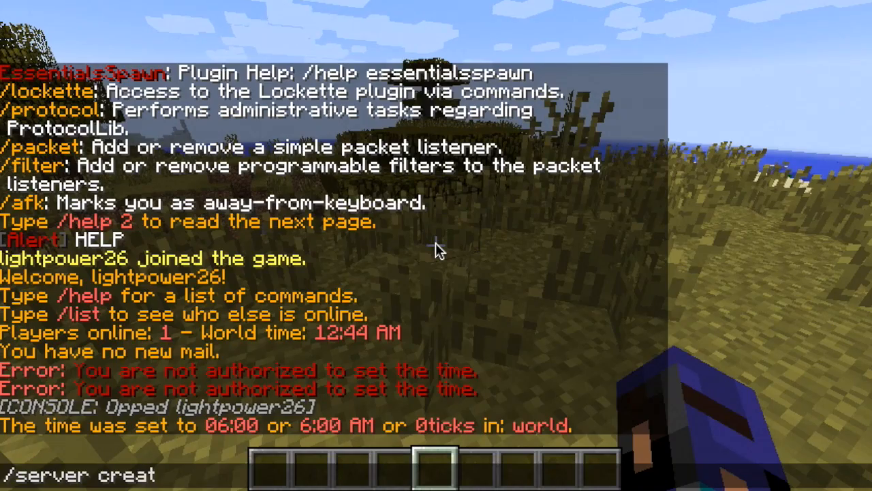
type("e")
key("Return")
key("slash")
type("stop")
key("Return")
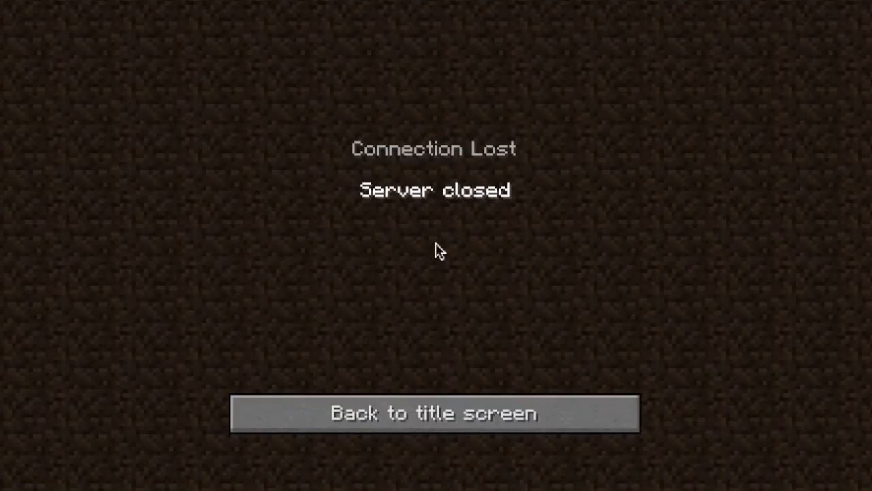
Step: Rejoin the network from the multiplayer server list, shut down the BungeeCord proxy with /end, and return to the list
left_click(427, 409)
double_click(393, 142)
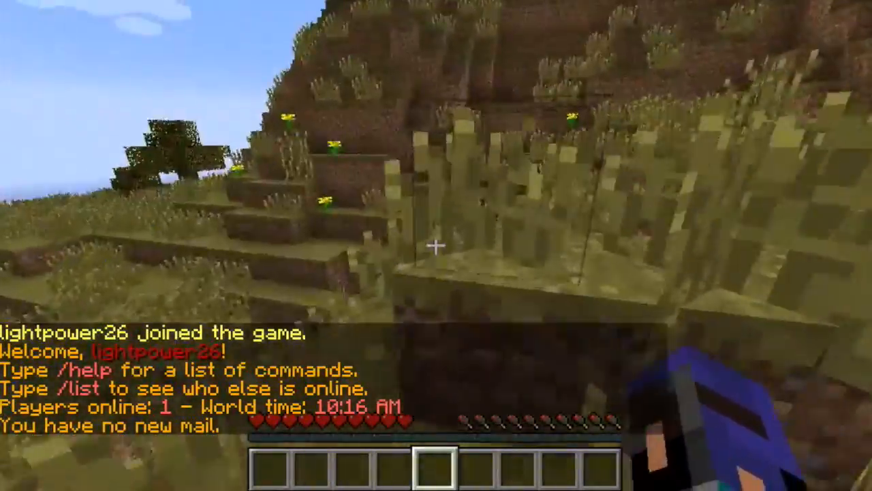
key("slash")
type("end")
key("Return")
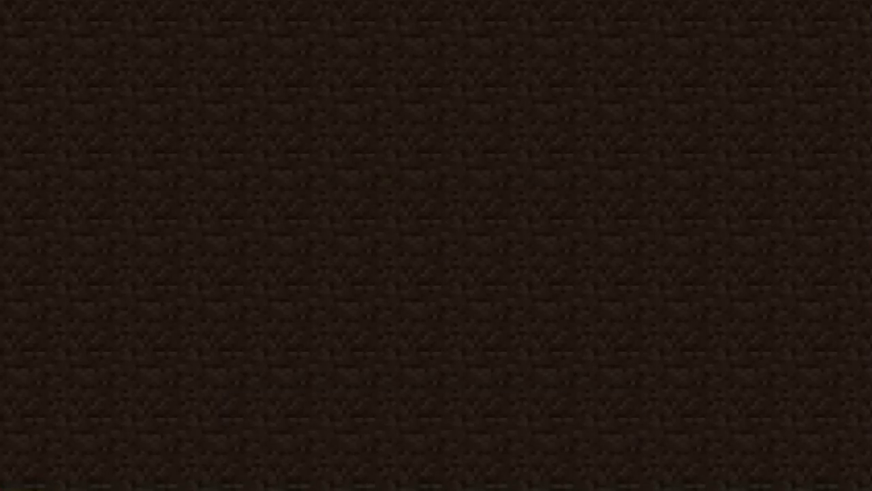
left_click(424, 413)
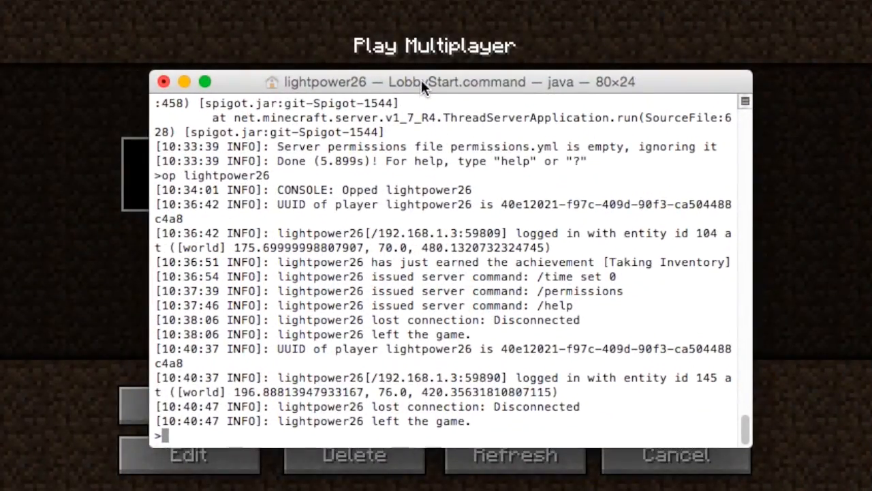
Step: Stop the Lobby server from its LobbyStart.command console and close that terminal window
left_click_drag(421, 80, 407, 51)
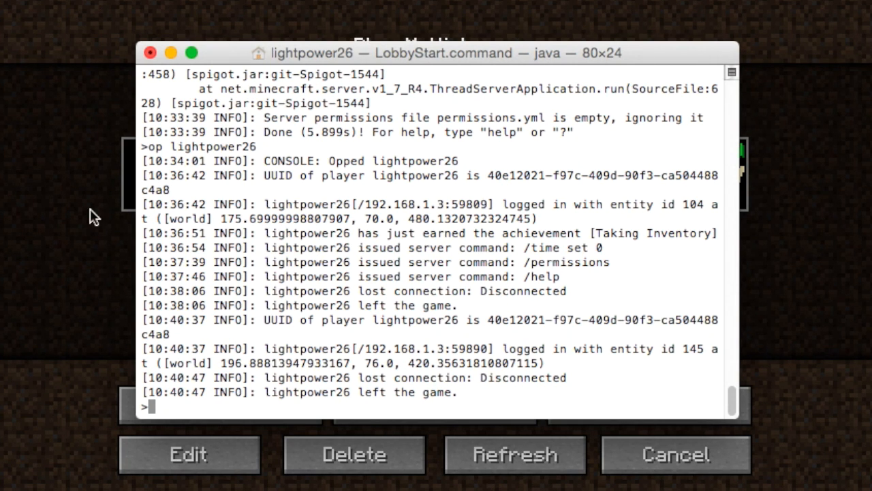
type("stop")
key("Return")
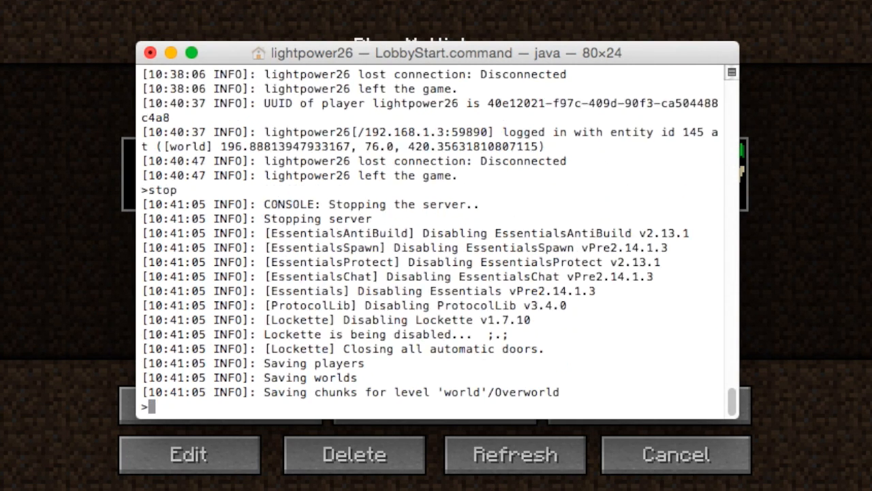
left_click(150, 52)
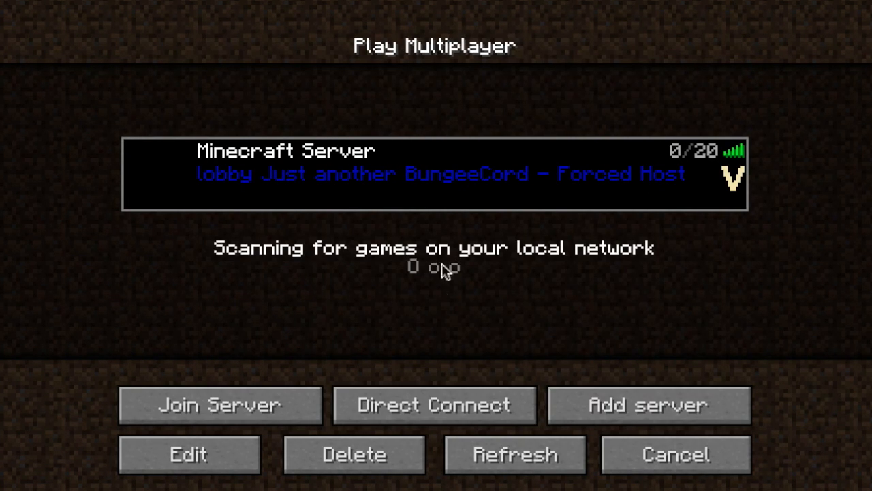
Step: Refresh the multiplayer server list and delete the "Minecraft Server" entry
left_click(531, 454)
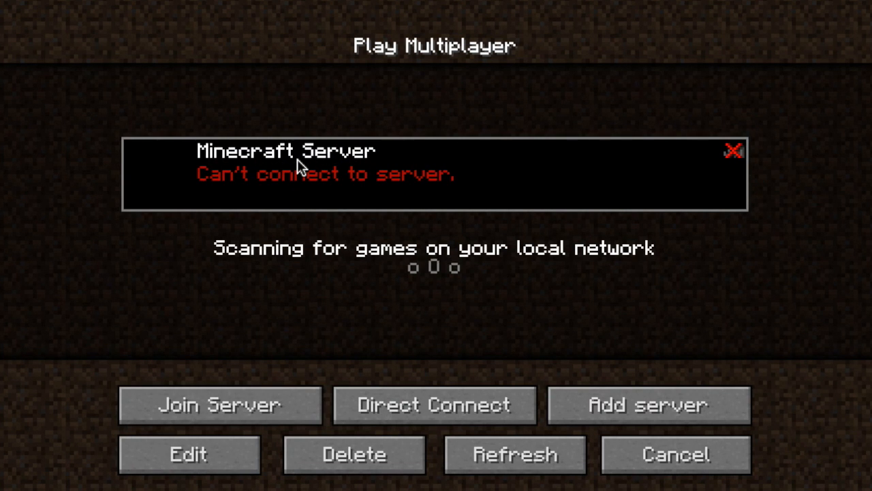
left_click(403, 477)
left_click(360, 295)
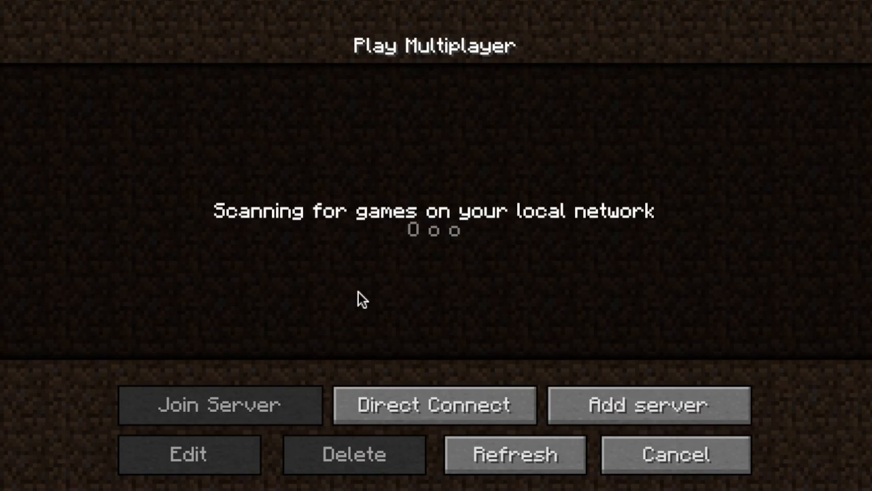